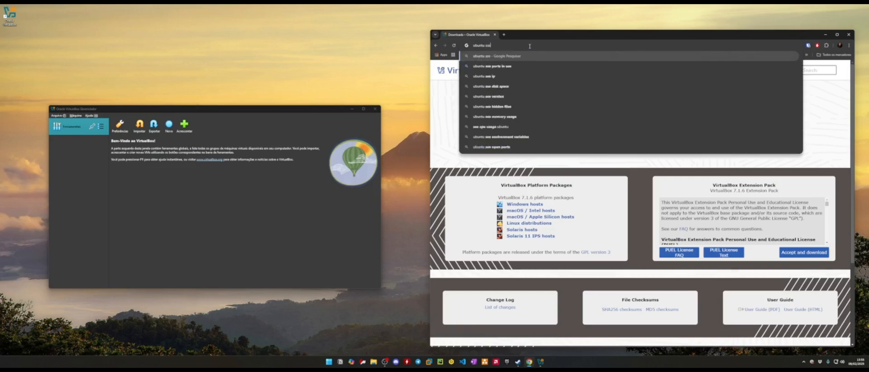
- Search Google for 'ubuntu server download'
{"action": "type", "text": "erver d"}
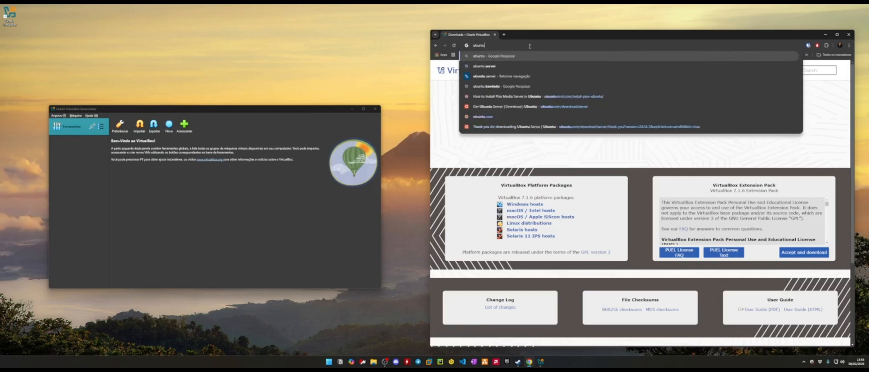
{"action": "key", "text": "BackSpace"}
{"action": "key", "text": "BackSpace"}
{"action": "key", "text": "BackSpace"}
{"action": "key", "text": "BackSpace"}
{"action": "key", "text": "BackSpace"}
{"action": "key", "text": "BackSpace"}
{"action": "key", "text": "BackSpace"}
{"action": "key", "text": "BackSpace"}
{"action": "key", "text": "BackSpace"}
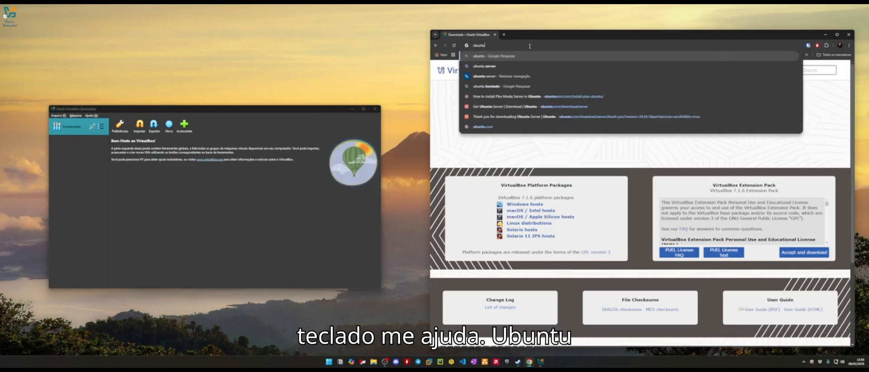
{"action": "type", "text": "se"}
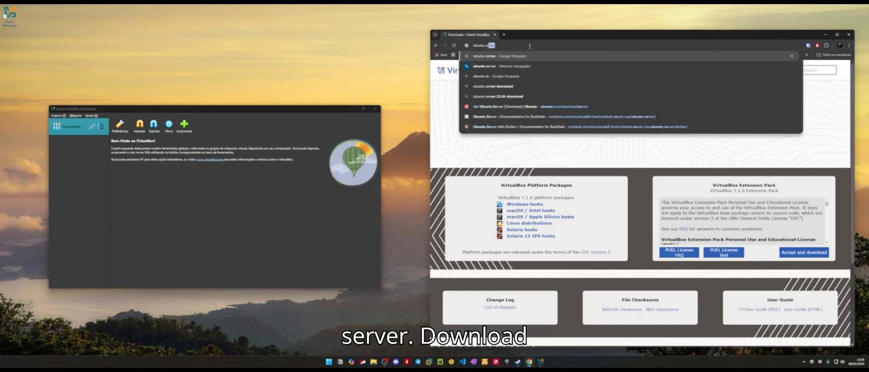
{"action": "type", "text": "rver download"}
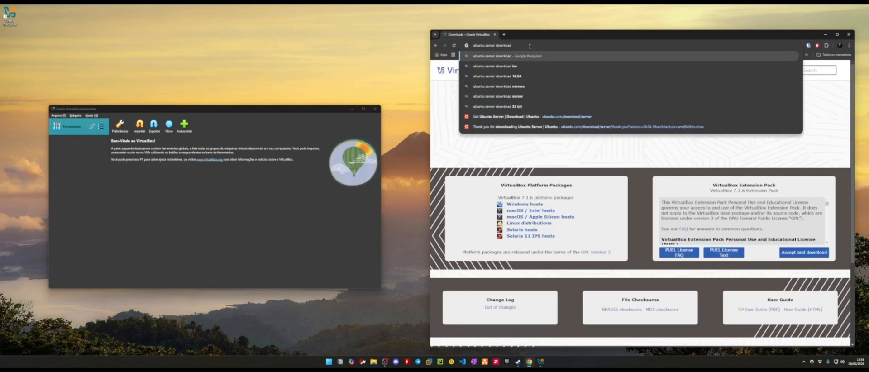
{"action": "key", "text": "Return"}
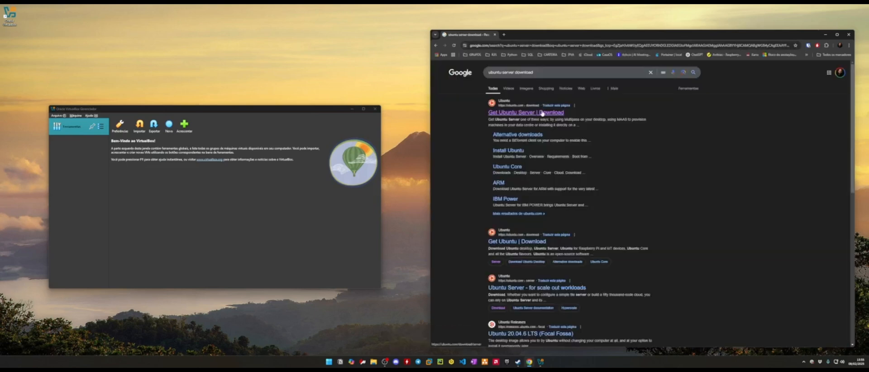
- Open the Get Ubuntu Server page at 125% zoom, start the 24.04.1 LTS download, and cancel saving
{"action": "left_click", "coordinate": [543, 113]}
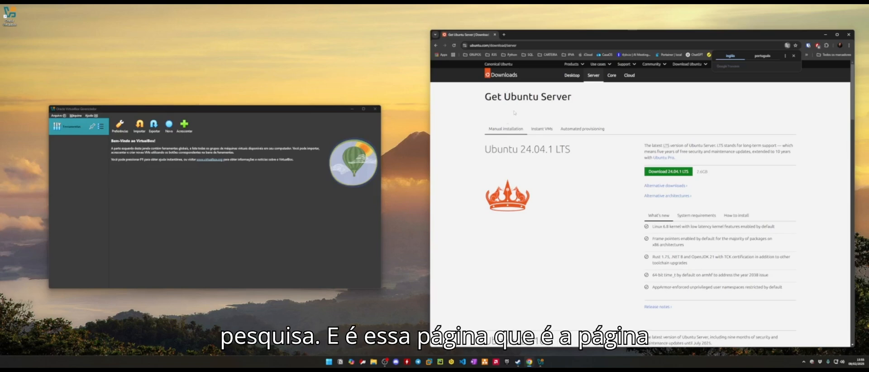
{"action": "key", "text": "ctrl+plus"}
{"action": "key", "text": "ctrl+plus"}
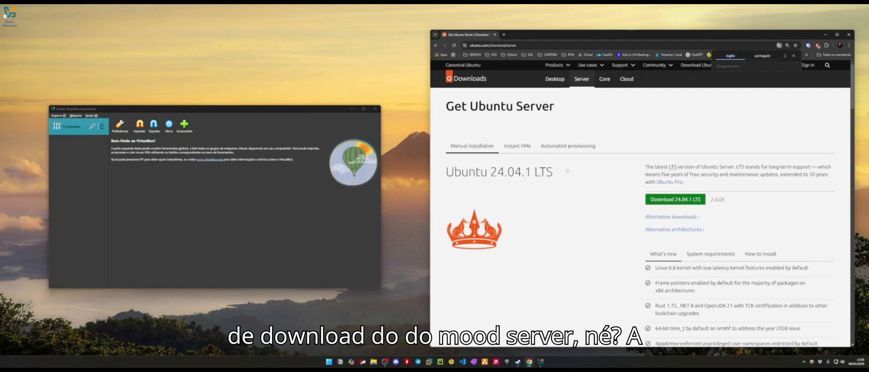
{"action": "left_click", "coordinate": [672, 200]}
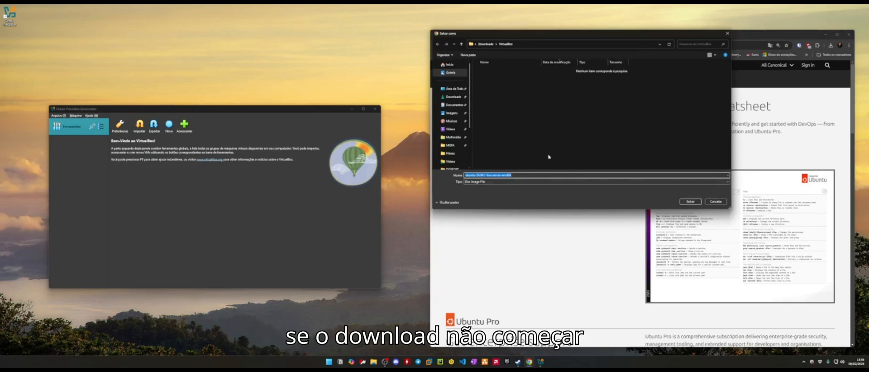
{"action": "left_click_drag", "start_coordinate": [613, 38], "coordinate": [302, 82]}
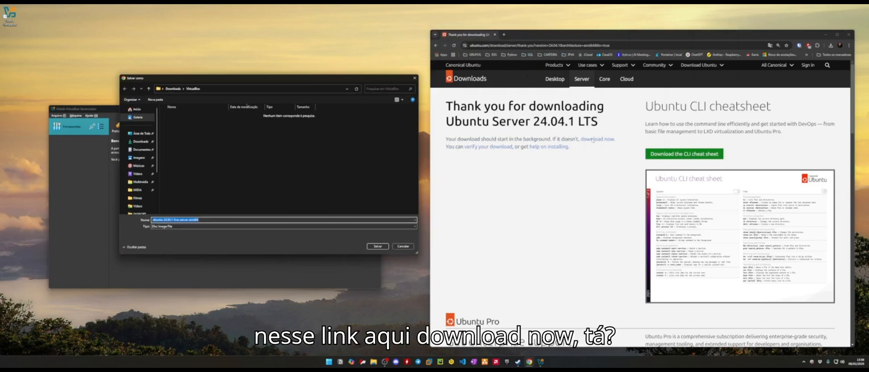
{"action": "left_click", "coordinate": [403, 246]}
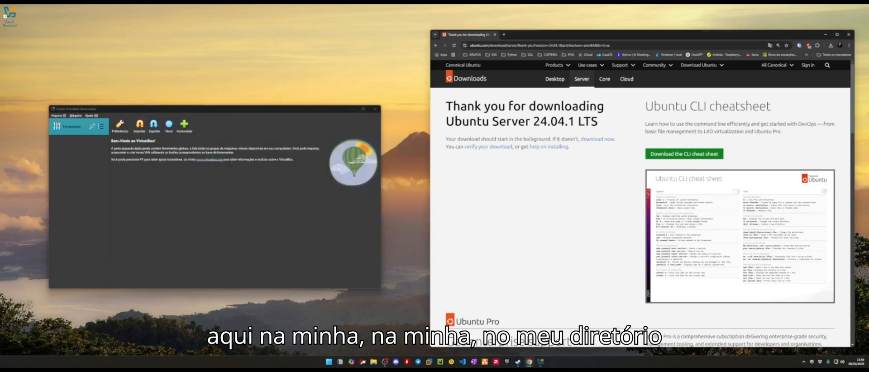
- Open the Downloads folder in File Explorer and select the ubuntu-24.04.1-live-server-amd64 ISO
{"action": "left_click", "coordinate": [374, 362]}
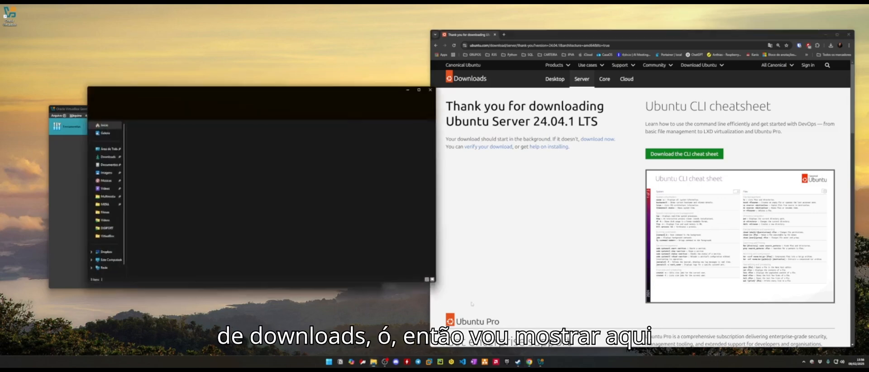
{"action": "left_click", "coordinate": [106, 160]}
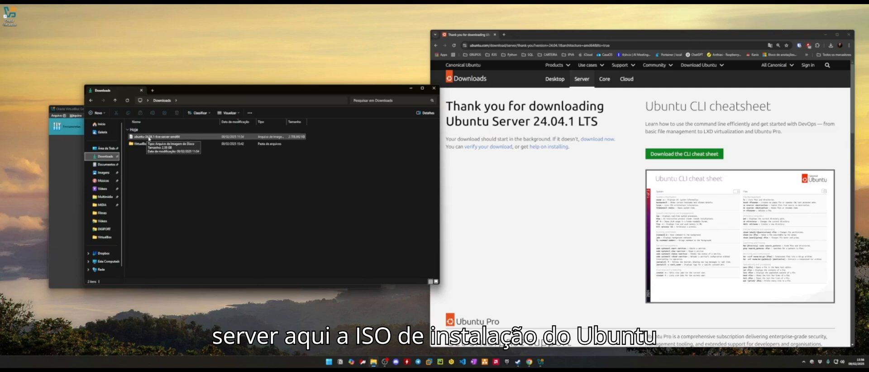
{"action": "left_click", "coordinate": [149, 137]}
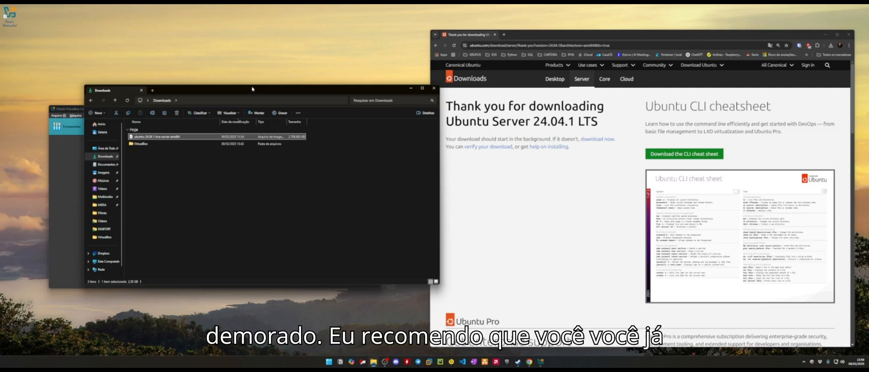
- Place the Downloads window beside VirtualBox Manager and minimize the browser
{"action": "left_click_drag", "start_coordinate": [252, 89], "coordinate": [570, 107]}
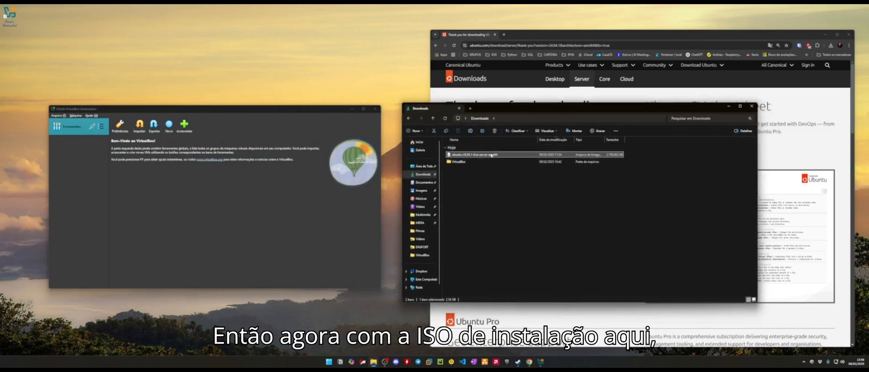
{"action": "left_click_drag", "start_coordinate": [276, 110], "coordinate": [304, 114]}
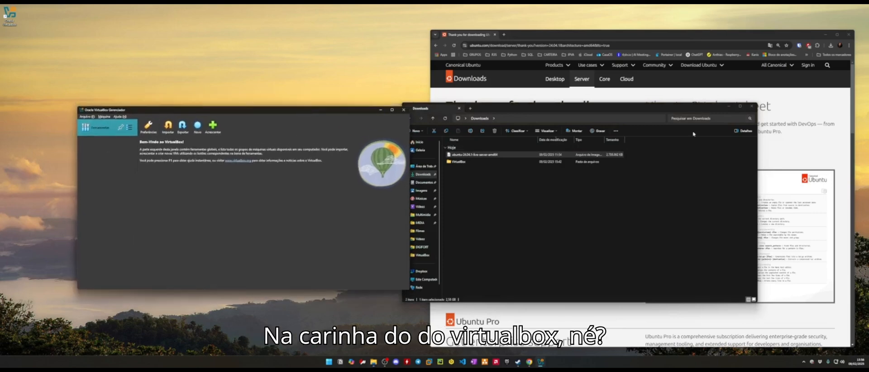
{"action": "left_click", "coordinate": [827, 35]}
{"action": "left_click", "coordinate": [826, 34]}
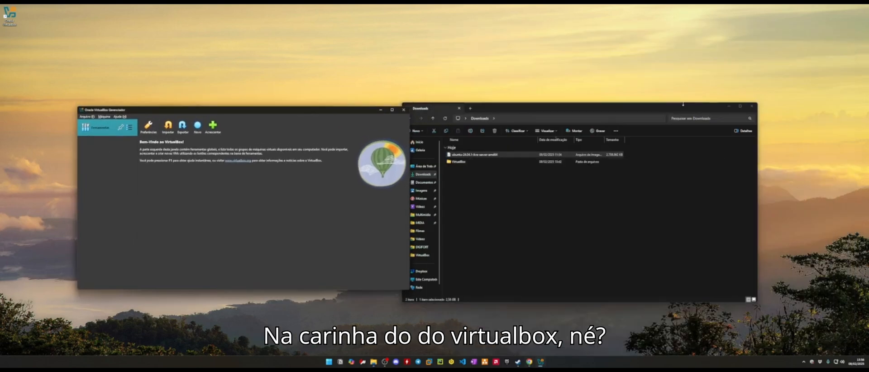
- Minimize the Downloads window, then centre and enlarge VirtualBox Manager
{"action": "left_click", "coordinate": [729, 106]}
{"action": "left_click_drag", "start_coordinate": [303, 109], "coordinate": [406, 86]}
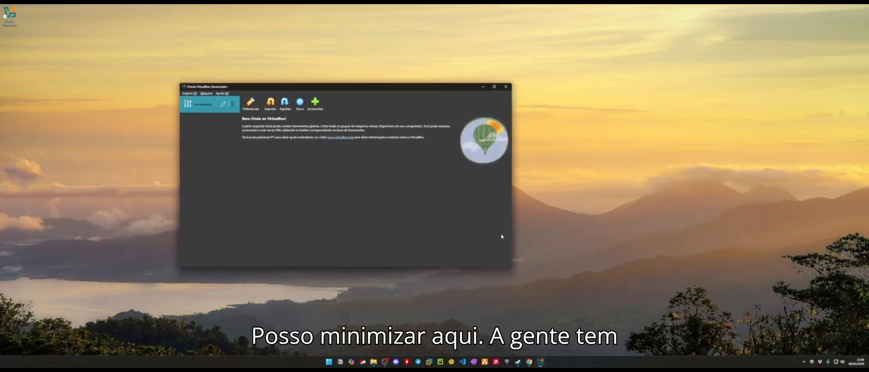
{"action": "left_click_drag", "start_coordinate": [511, 267], "coordinate": [600, 309]}
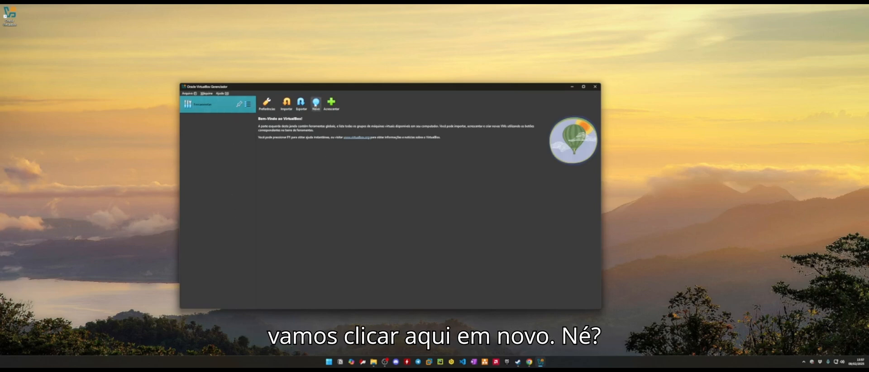
- Start a new machine named 'Plex Mídia Server' in the default VirtualBox VMs folder
{"action": "left_click", "coordinate": [316, 103]}
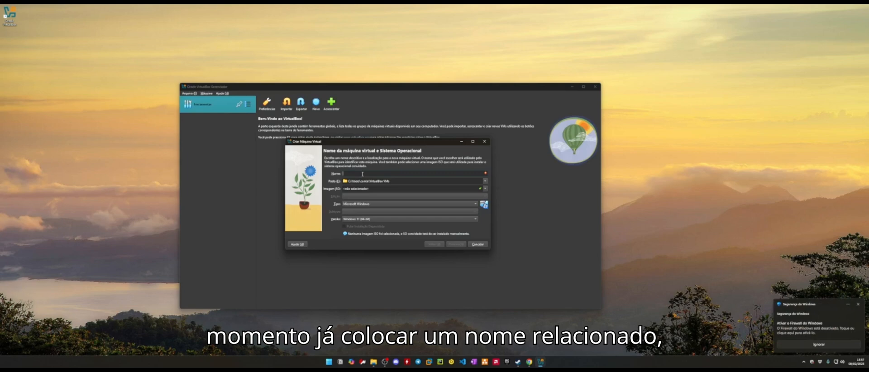
{"action": "type", "text": "Plex"}
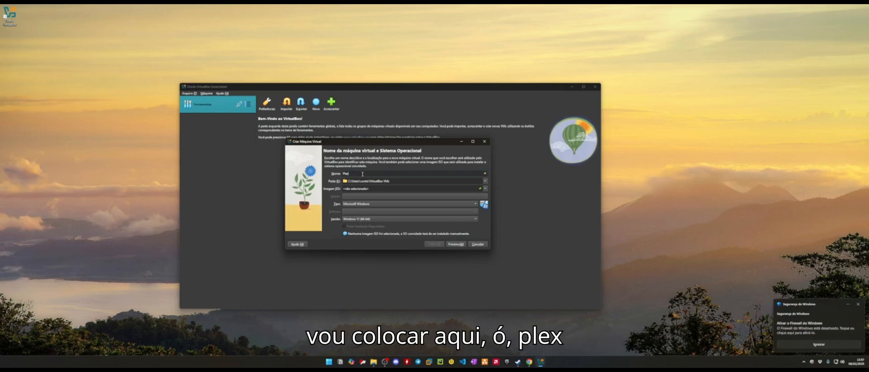
{"action": "type", "text": " Mídia Server"}
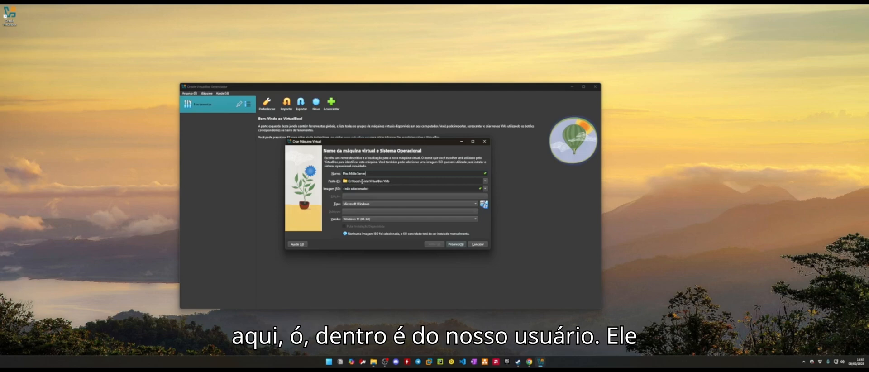
{"action": "left_click", "coordinate": [361, 182]}
{"action": "left_click_drag", "start_coordinate": [385, 182], "coordinate": [365, 181]}
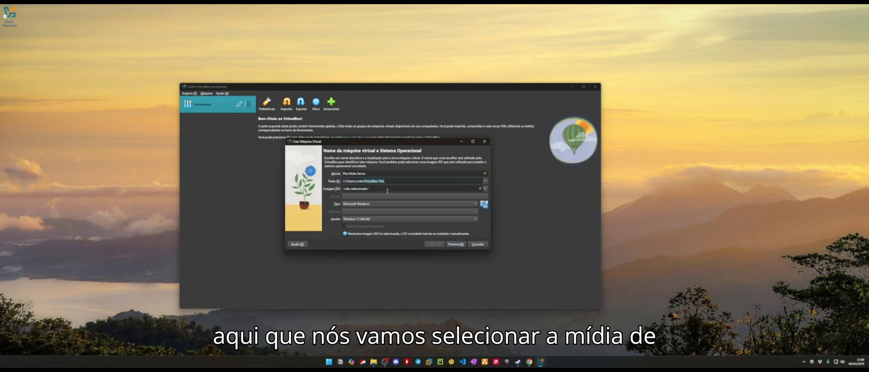
{"action": "left_click", "coordinate": [486, 189]}
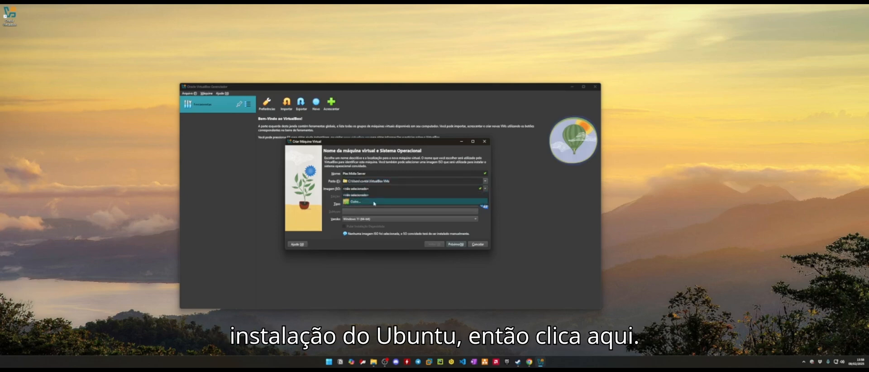
- Choose ubuntu-24.04.1-live-server-amd64.iso from Downloads as the machine's ISO image
{"action": "left_click", "coordinate": [364, 203]}
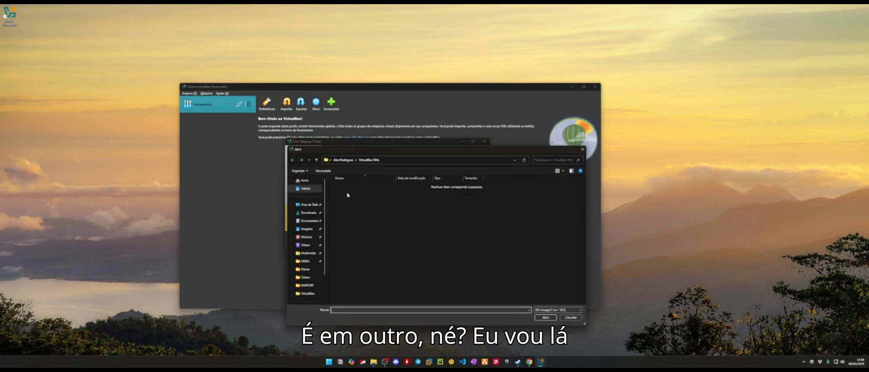
{"action": "left_click", "coordinate": [305, 213]}
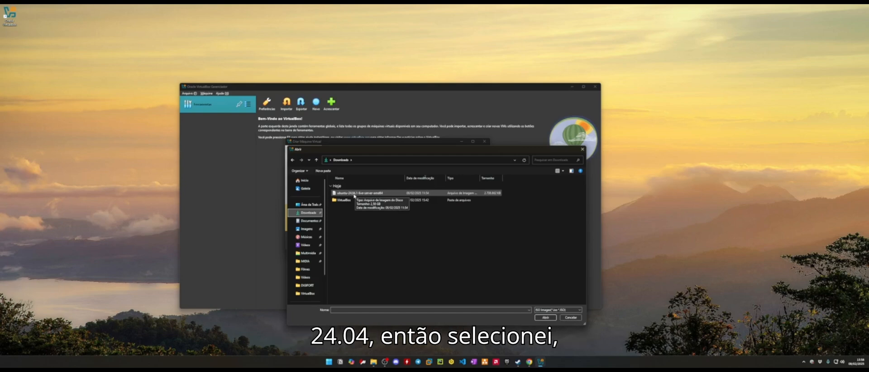
{"action": "left_click", "coordinate": [355, 194]}
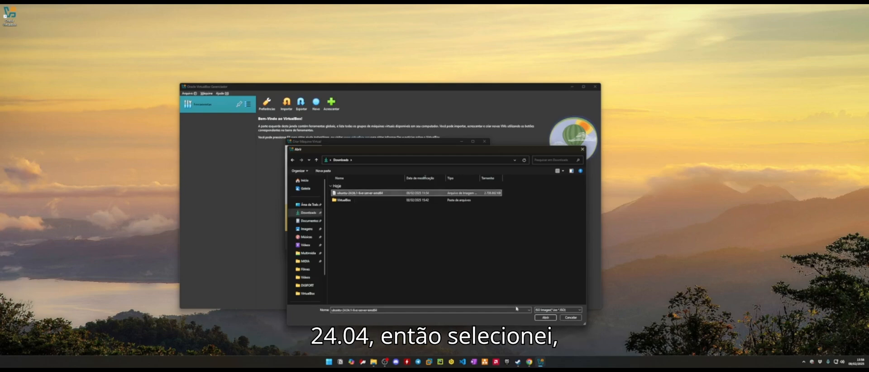
{"action": "left_click", "coordinate": [546, 317]}
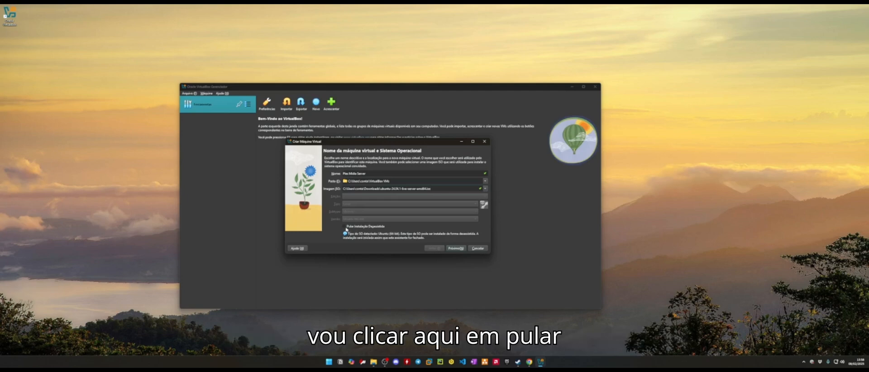
- Skip unattended installation and advance to the Hardware step
{"action": "left_click", "coordinate": [344, 227]}
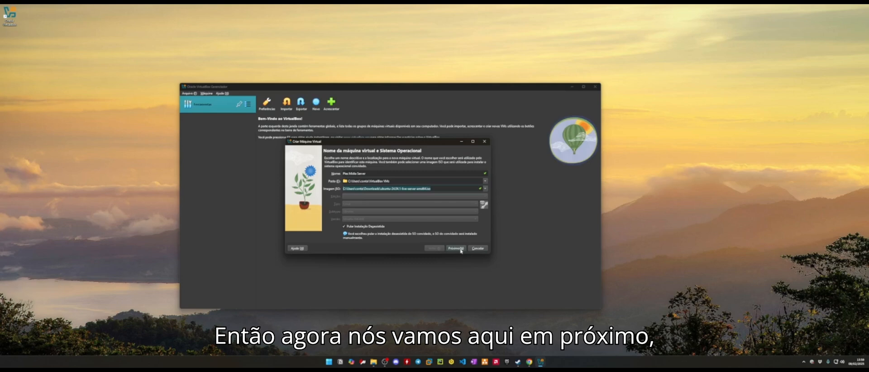
{"action": "left_click", "coordinate": [458, 248]}
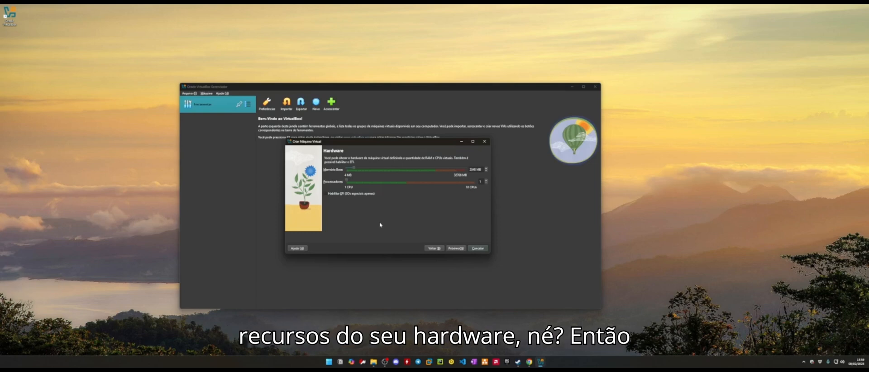
{"action": "right_click", "coordinate": [569, 363]}
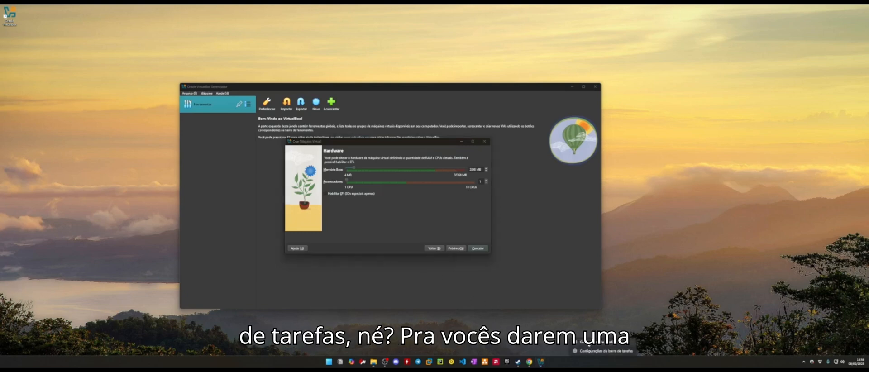
- Open Task Manager and review the host's GPU, CPU and 32 GB memory figures
{"action": "left_click", "coordinate": [589, 350]}
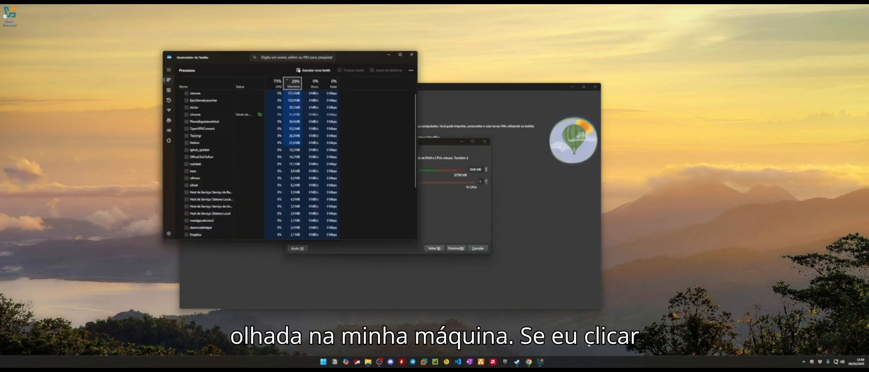
{"action": "left_click_drag", "start_coordinate": [357, 51], "coordinate": [634, 116]}
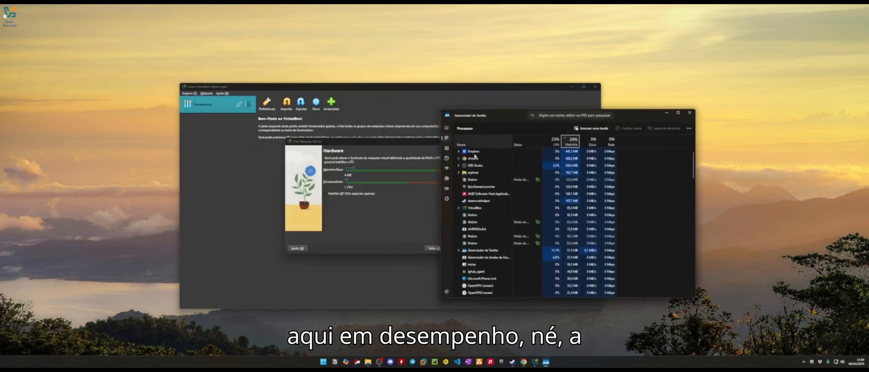
{"action": "left_click", "coordinate": [447, 148]}
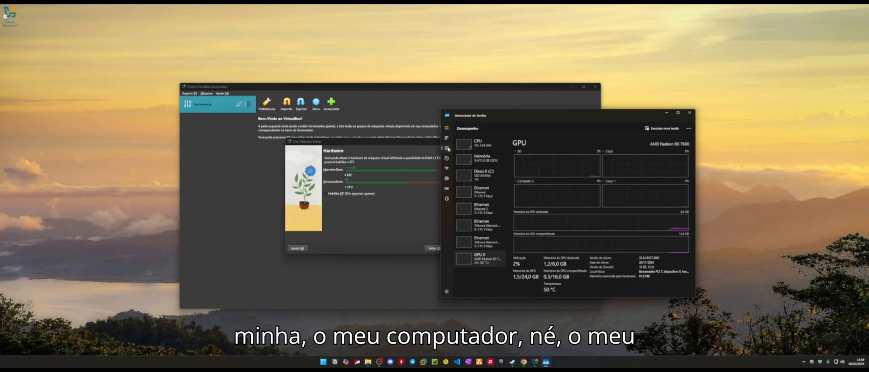
{"action": "left_click", "coordinate": [480, 144]}
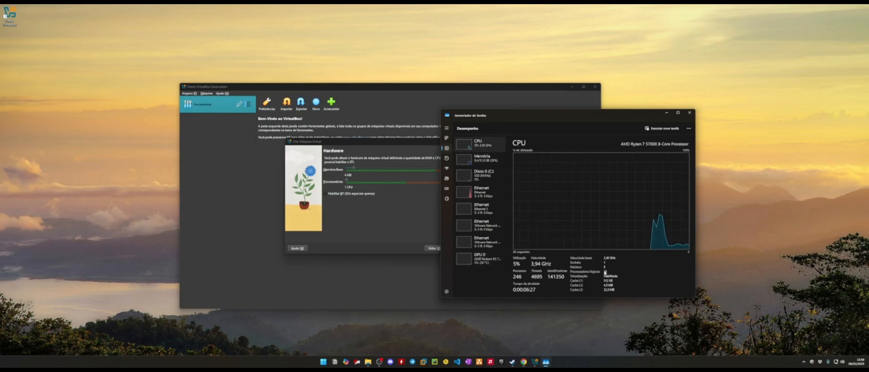
{"action": "left_click", "coordinate": [489, 165]}
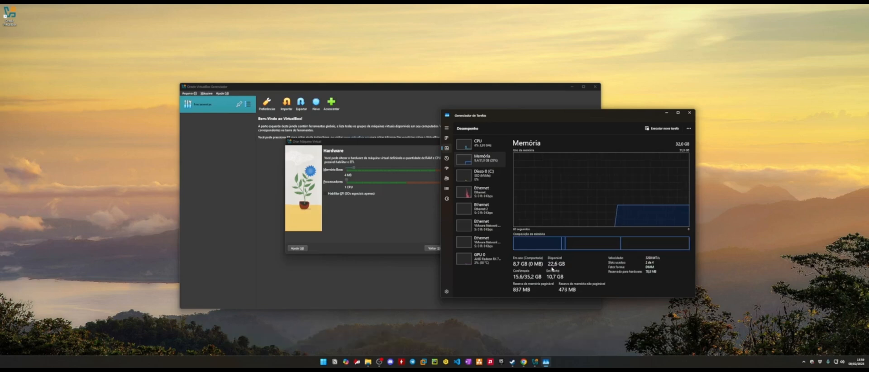
{"action": "left_click_drag", "start_coordinate": [373, 144], "coordinate": [307, 146]}
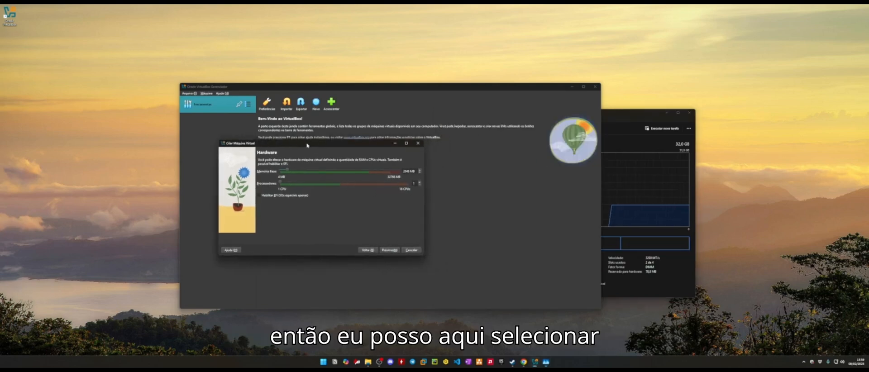
- Arrange the VirtualBox wizard and Task Manager side by side
{"action": "left_click_drag", "start_coordinate": [473, 91], "coordinate": [354, 91]}
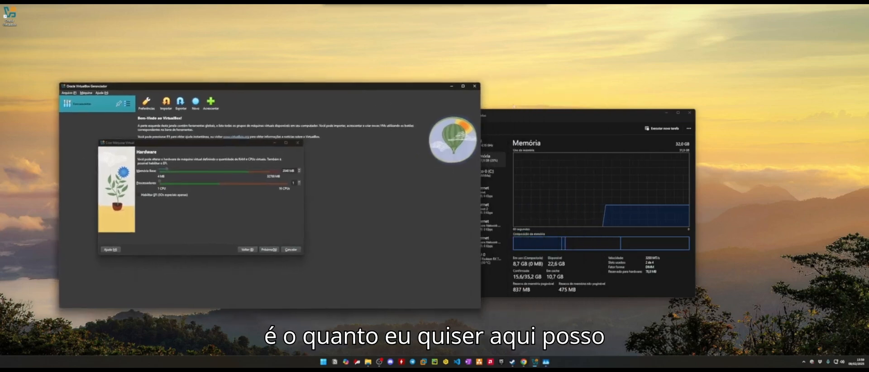
{"action": "left_click", "coordinate": [538, 115]}
{"action": "left_click_drag", "start_coordinate": [538, 115], "coordinate": [608, 116]}
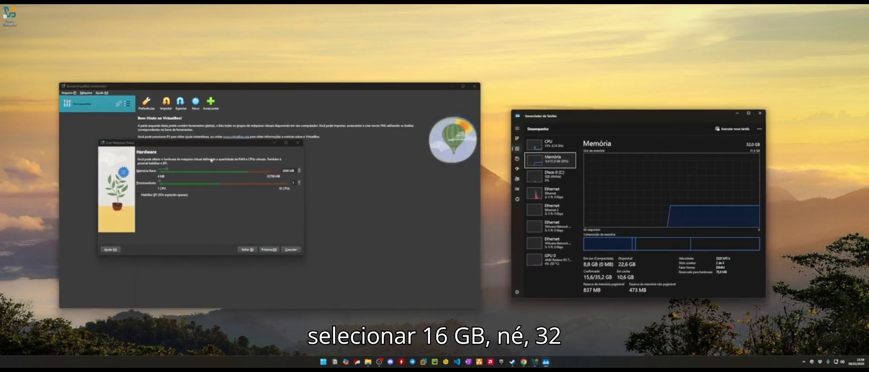
{"action": "left_click_drag", "start_coordinate": [226, 146], "coordinate": [249, 149]}
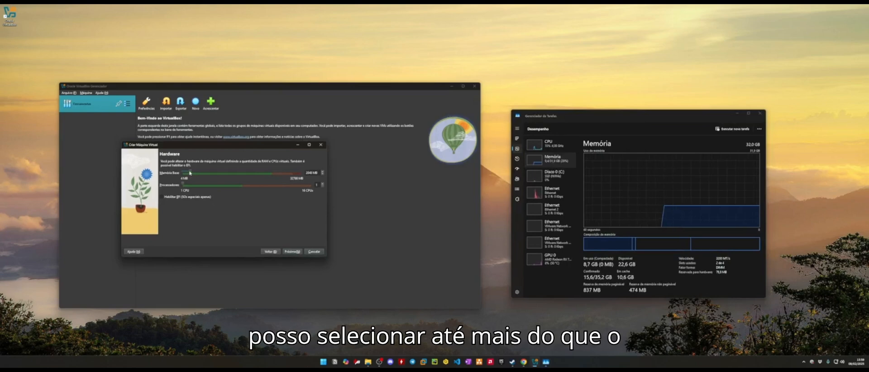
- Set base memory to 1024 MB and processors to 2
{"action": "left_click_drag", "start_coordinate": [190, 172], "coordinate": [227, 175]}
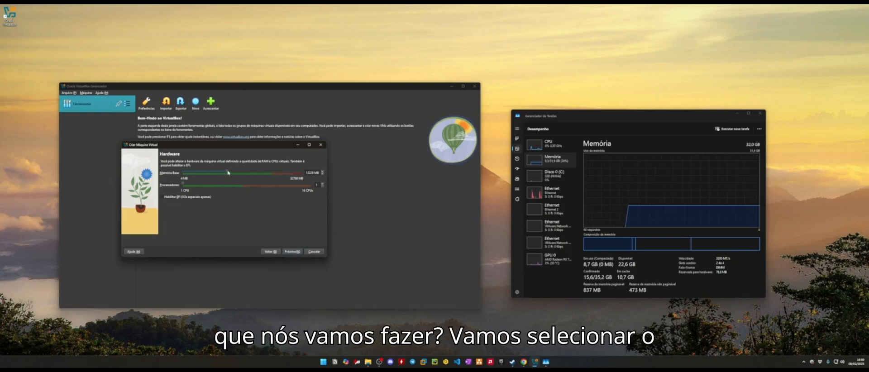
{"action": "left_click_drag", "start_coordinate": [228, 173], "coordinate": [188, 173]}
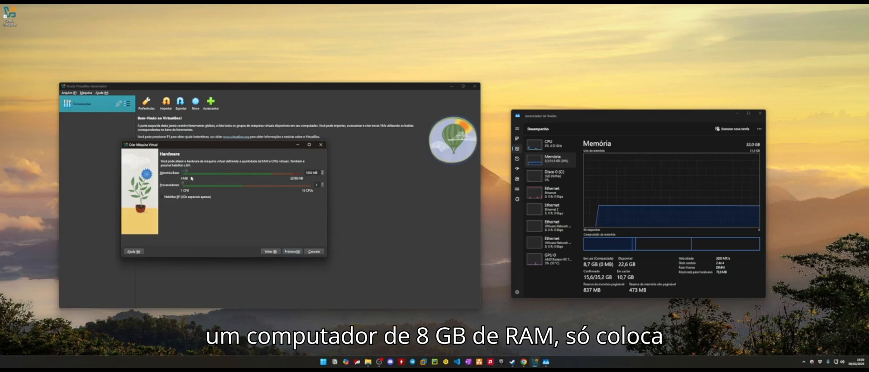
{"action": "left_click_drag", "start_coordinate": [186, 173], "coordinate": [184, 173]}
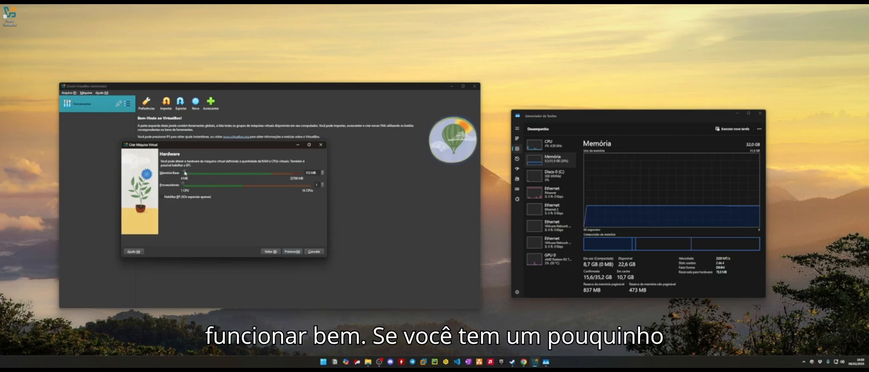
{"action": "left_click_drag", "start_coordinate": [184, 172], "coordinate": [186, 173]}
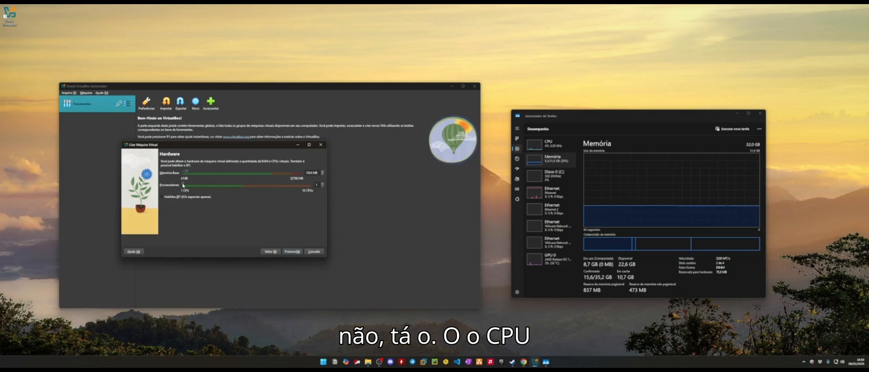
{"action": "left_click_drag", "start_coordinate": [183, 186], "coordinate": [234, 185]}
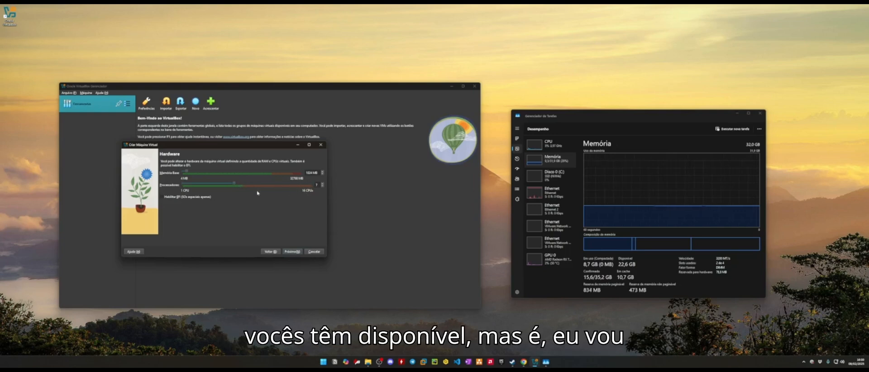
{"action": "left_click_drag", "start_coordinate": [237, 186], "coordinate": [192, 186]}
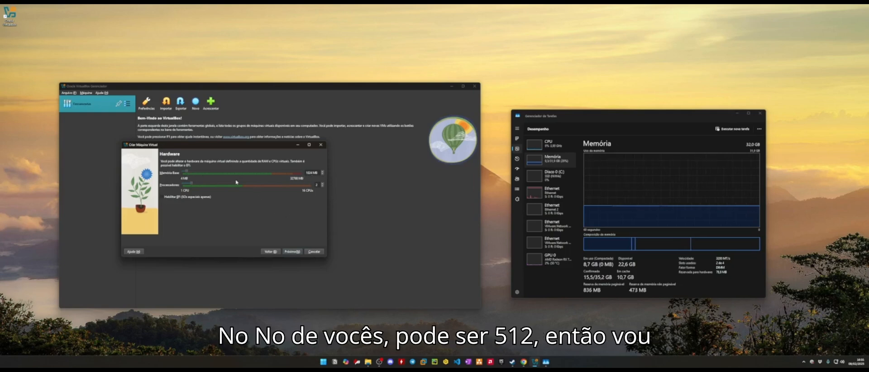
- Check host free disk space, size the virtual disk at 10,20 GB, and reach the summary
{"action": "left_click", "coordinate": [292, 252]}
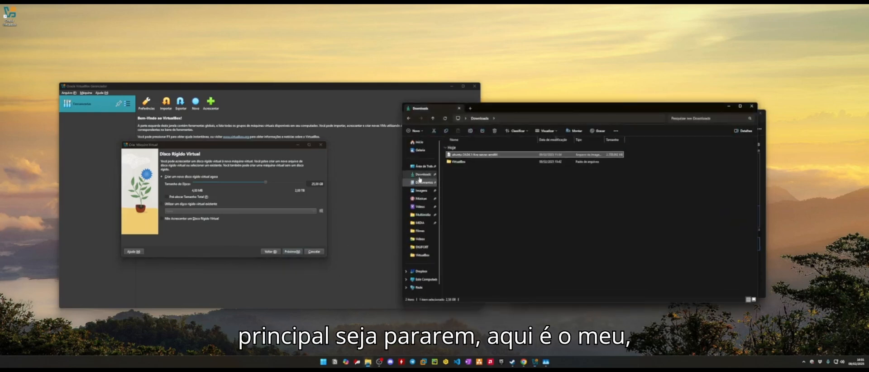
{"action": "left_click", "coordinate": [420, 280]}
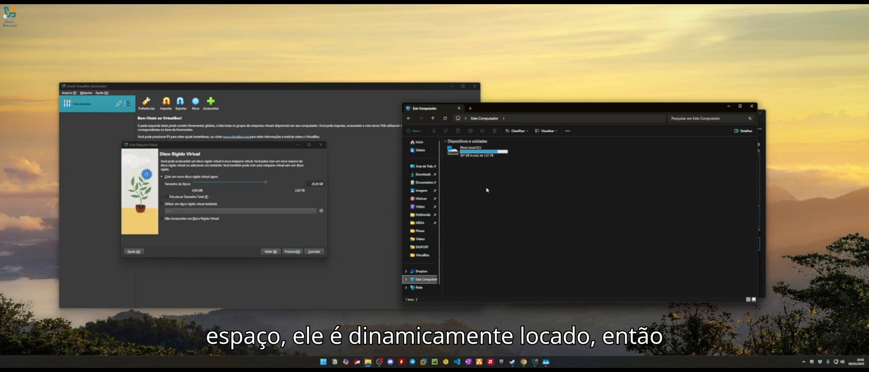
{"action": "left_click", "coordinate": [312, 183]}
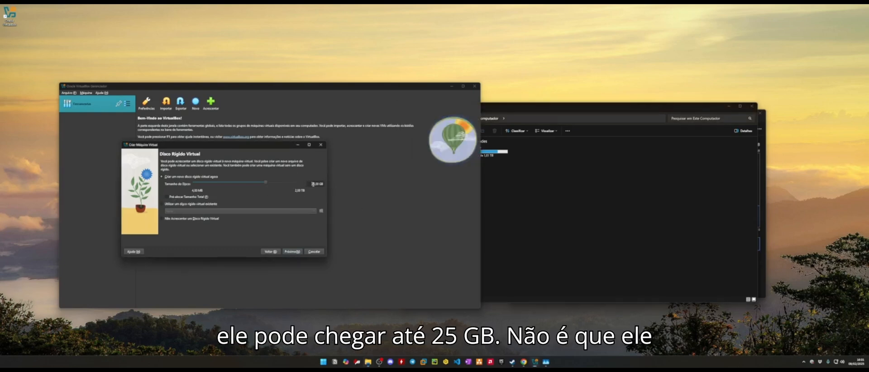
{"action": "left_click", "coordinate": [318, 184]}
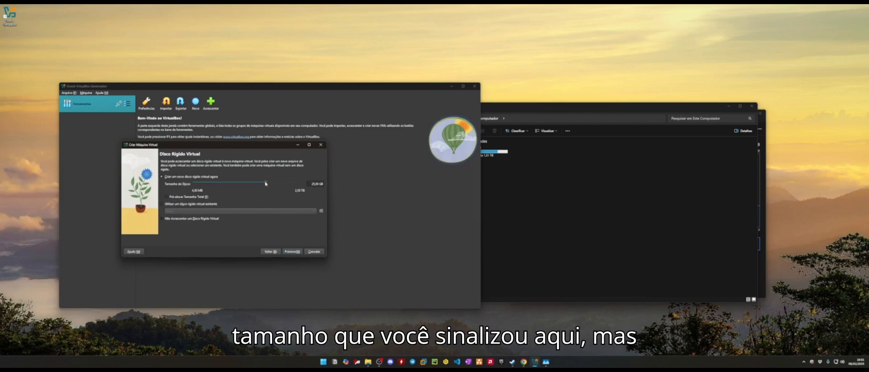
{"action": "left_click_drag", "start_coordinate": [266, 183], "coordinate": [259, 183]}
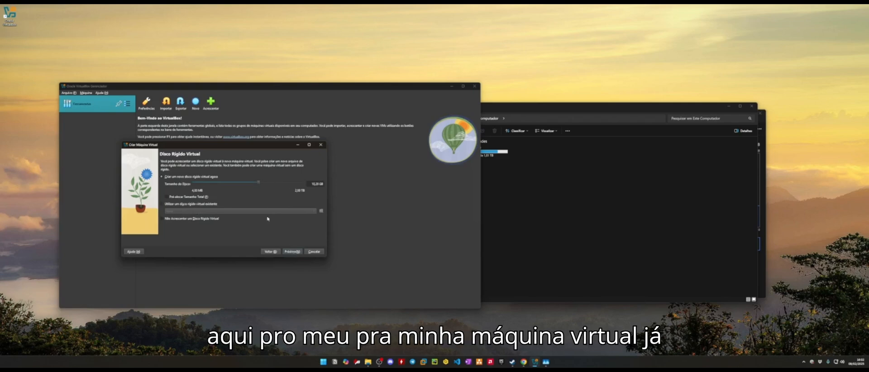
{"action": "left_click", "coordinate": [292, 252]}
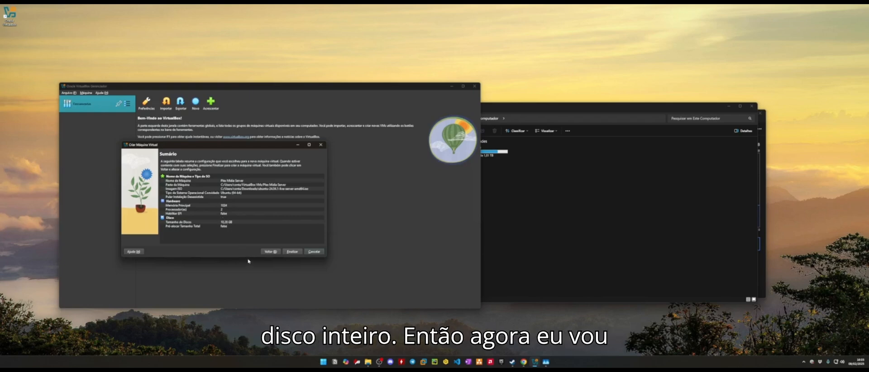
- Finish the wizard so the Plex Mídia Server machine appears in the VirtualBox Manager list
{"action": "left_click", "coordinate": [294, 252]}
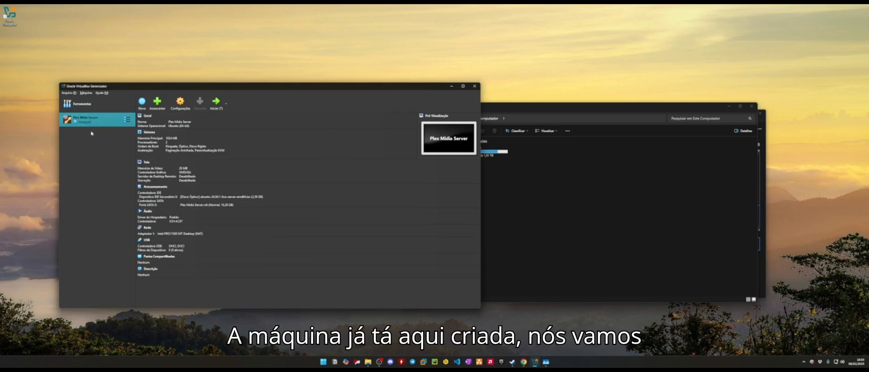
- Start the Plex Mídia Server VM and halt the GRUB boot countdown
{"action": "left_click", "coordinate": [218, 106]}
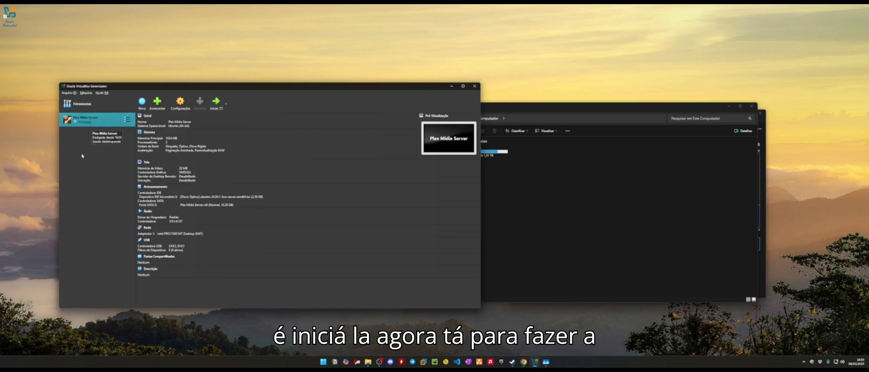
{"action": "left_click", "coordinate": [212, 105]}
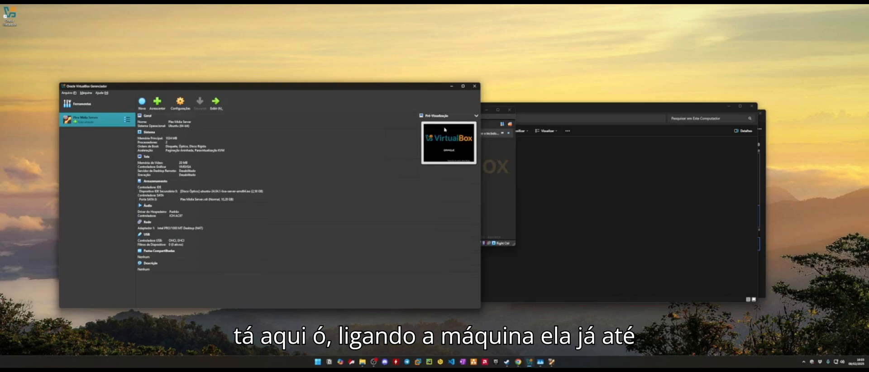
{"action": "left_click", "coordinate": [497, 119]}
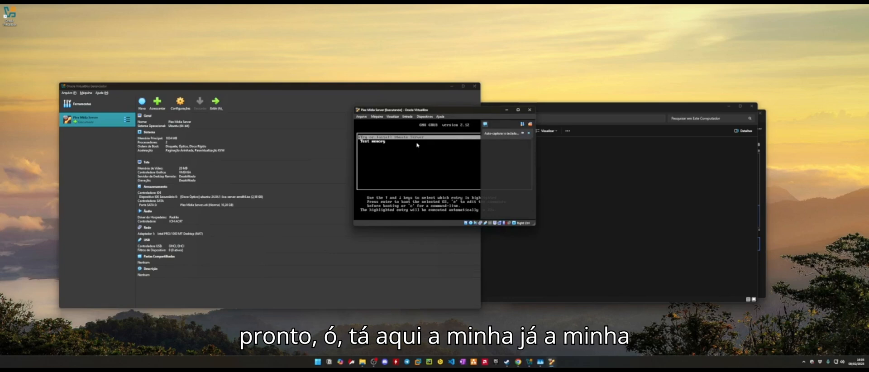
{"action": "key", "text": "Down"}
{"action": "key", "text": "Up"}
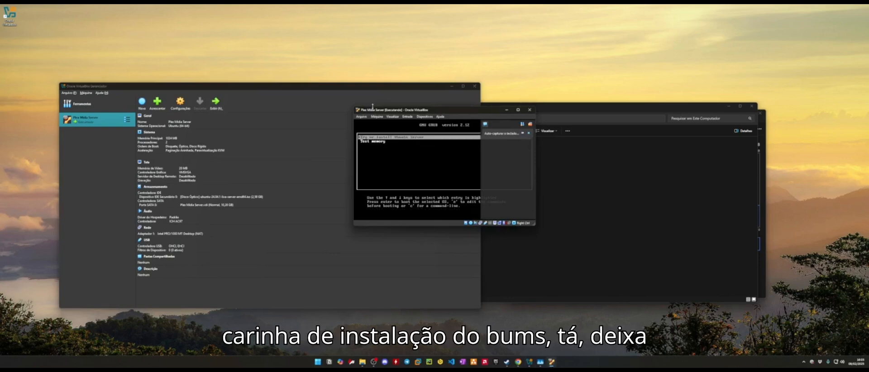
- Switch the VM window to scaled mode, dismiss the auto-capture notice, and enlarge it
{"action": "left_click_drag", "start_coordinate": [352, 106], "coordinate": [224, 55]}
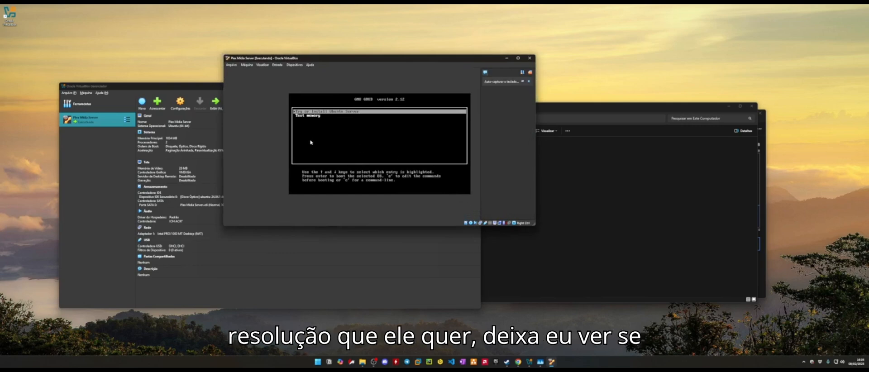
{"action": "left_click", "coordinate": [261, 65]}
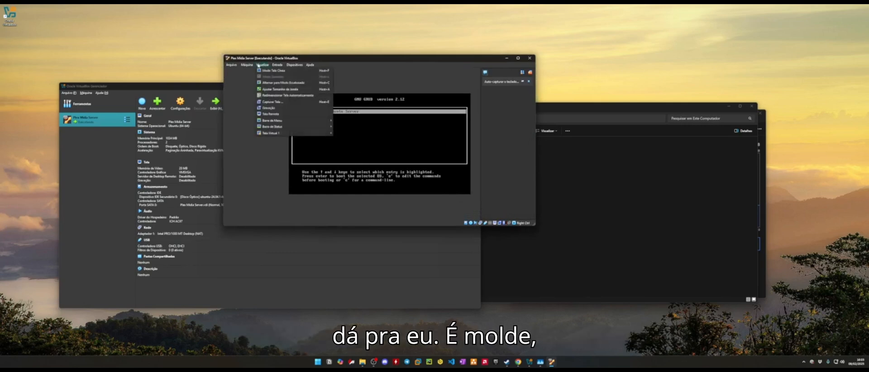
{"action": "left_click", "coordinate": [282, 83]}
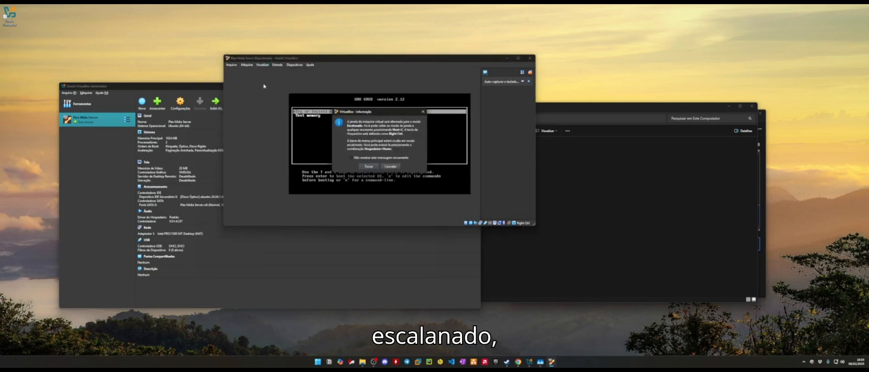
{"action": "left_click", "coordinate": [369, 167]}
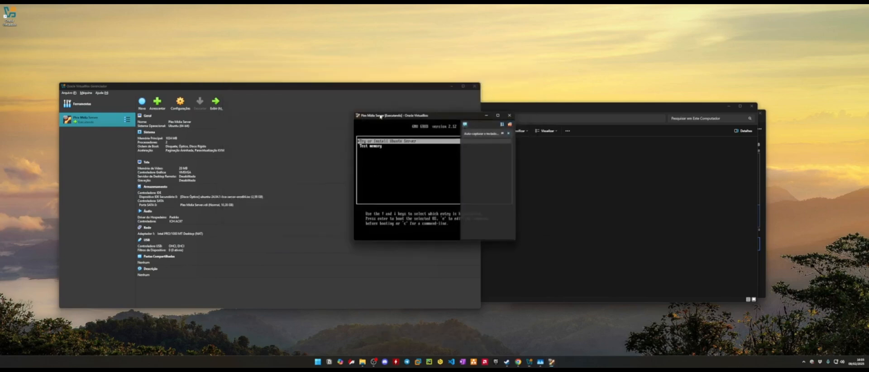
{"action": "left_click_drag", "start_coordinate": [354, 112], "coordinate": [200, 52]}
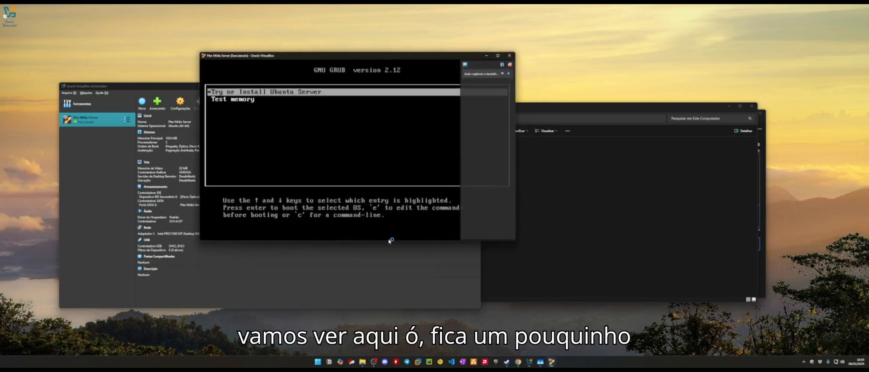
{"action": "left_click", "coordinate": [509, 73]}
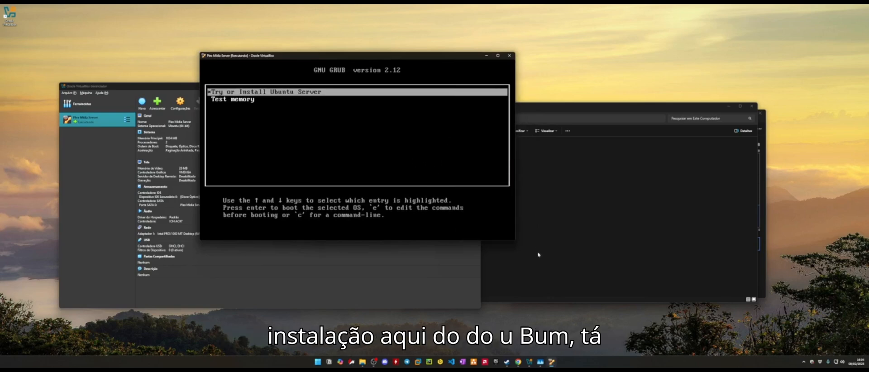
{"action": "left_click_drag", "start_coordinate": [513, 241], "coordinate": [590, 302]}
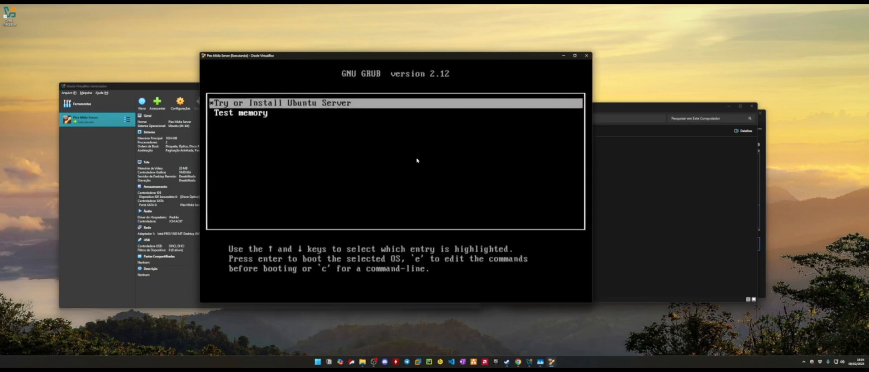
- Boot the 'Try or Install Ubuntu Server' entry from the GRUB menu
{"action": "key", "text": "Down"}
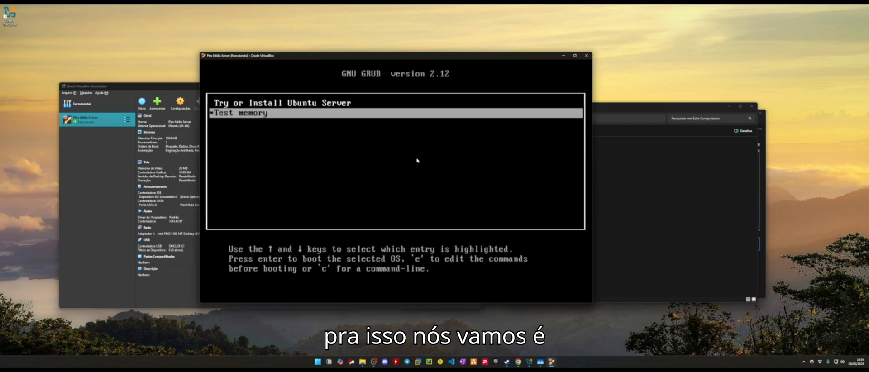
{"action": "key", "text": "Up"}
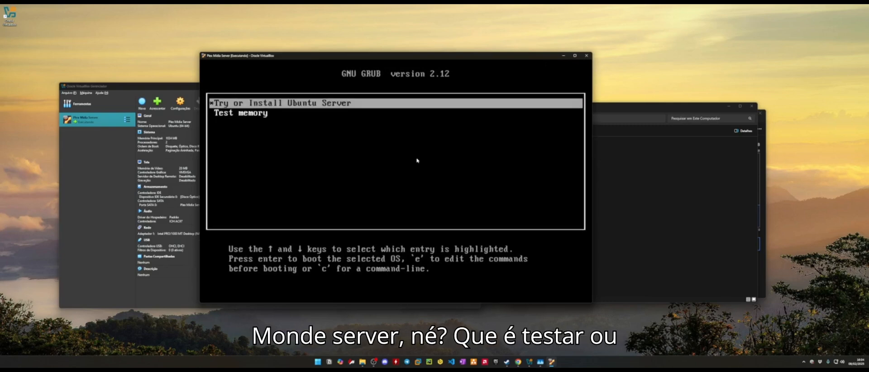
{"action": "key", "text": "Down"}
{"action": "key", "text": "Up"}
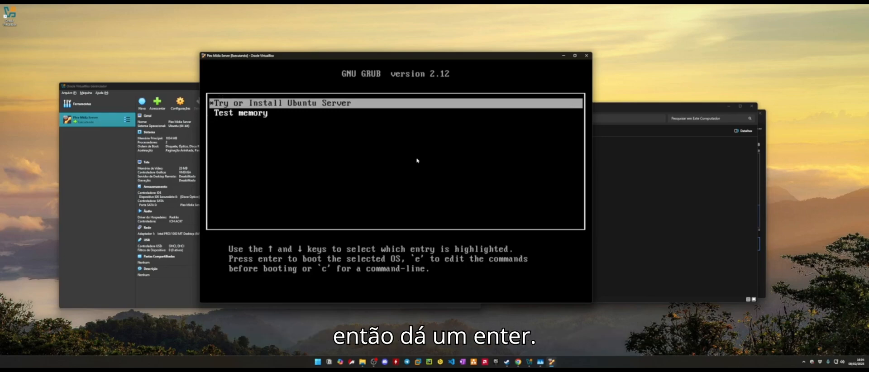
{"action": "key", "text": "Return"}
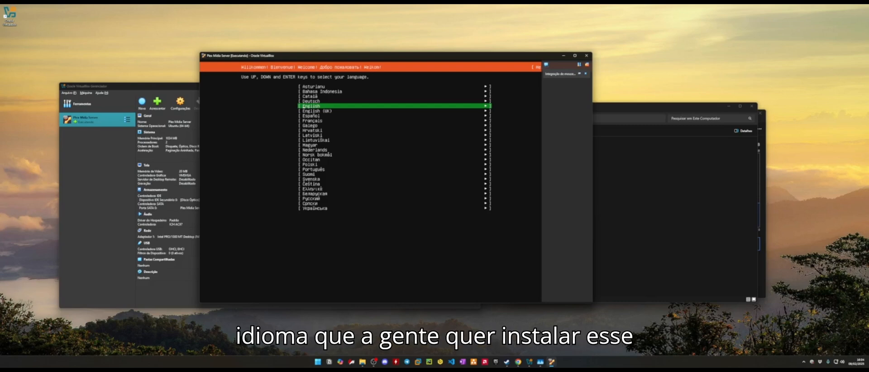
- Choose Português as the Ubuntu installer language
{"action": "key", "text": "Down"}
{"action": "key", "text": "Down"}
{"action": "key", "text": "Down"}
{"action": "key", "text": "Down"}
{"action": "key", "text": "Down"}
{"action": "key", "text": "Down"}
{"action": "key", "text": "Down"}
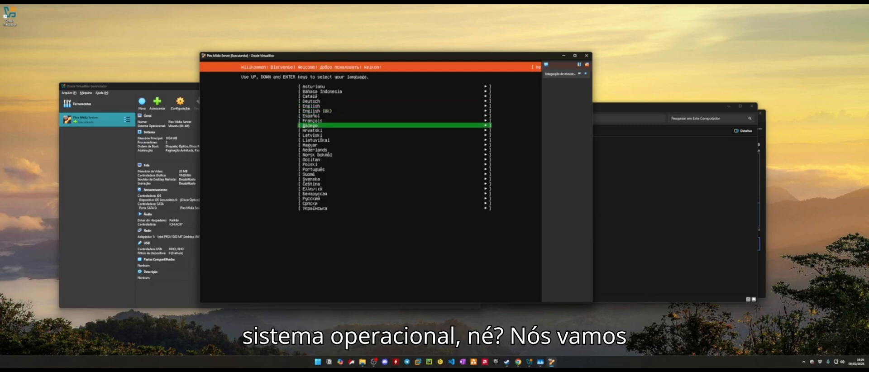
{"action": "key", "text": "Down"}
{"action": "key", "text": "Down"}
{"action": "key", "text": "Down"}
{"action": "key", "text": "Down"}
{"action": "key", "text": "Down"}
{"action": "key", "text": "Down"}
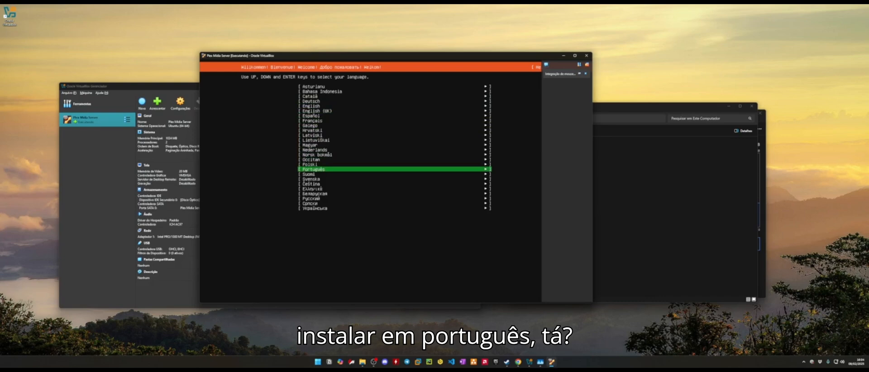
{"action": "key", "text": "Return"}
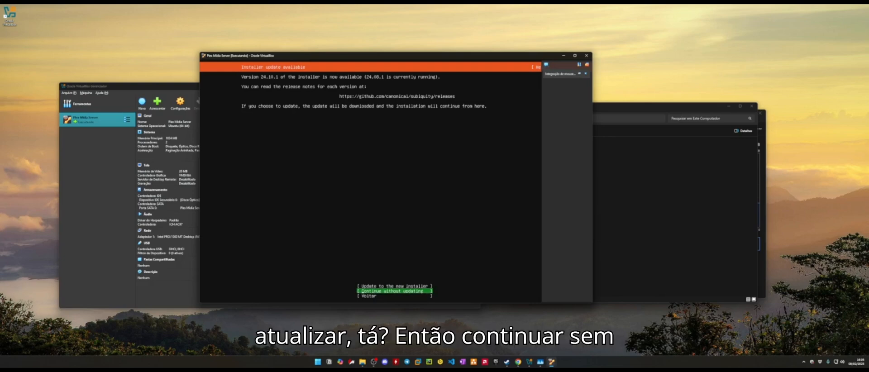
- Continue without updating the installer and focus the keyboard layout setting
{"action": "key", "text": "Return"}
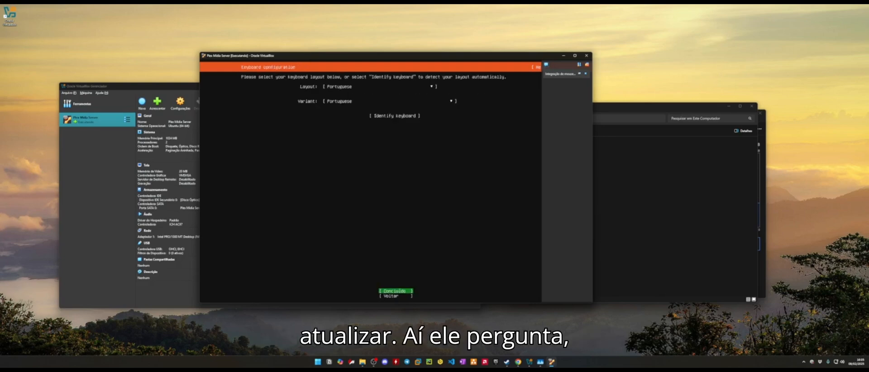
{"action": "key", "text": "Up"}
{"action": "key", "text": "Up"}
{"action": "key", "text": "Down"}
{"action": "key", "text": "Up"}
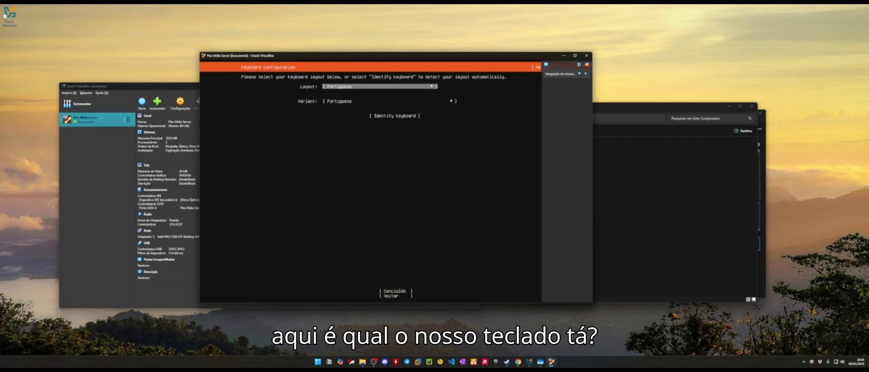
{"action": "key", "text": "Down"}
{"action": "key", "text": "Down"}
{"action": "key", "text": "Up"}
{"action": "key", "text": "Up"}
- Pick English (US) from the keyboard layout list
{"action": "key", "text": "Return"}
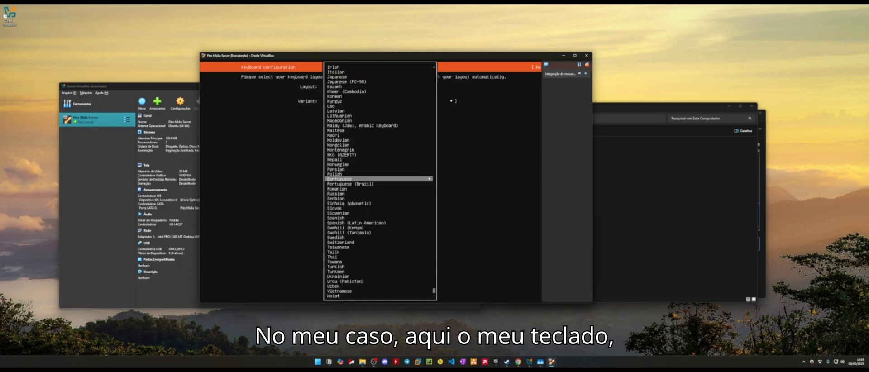
{"action": "key", "text": "Down"}
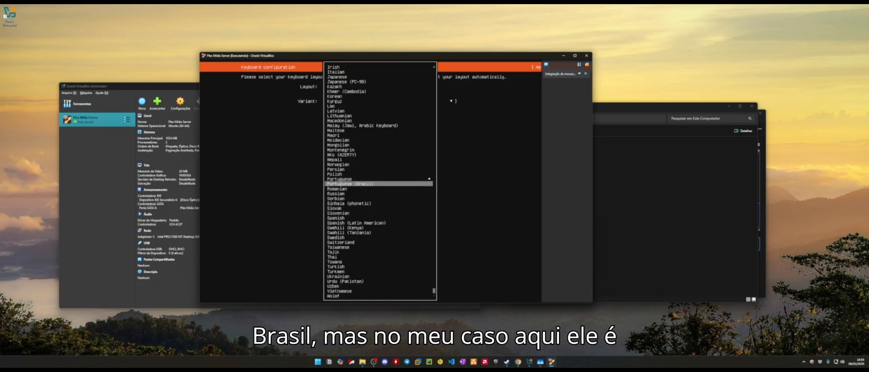
{"action": "key", "text": "Up"}
{"action": "key", "text": "Up"}
{"action": "key", "text": "Up"}
{"action": "key", "text": "Up"}
{"action": "key", "text": "Up"}
{"action": "key", "text": "Up"}
{"action": "key", "text": "Up"}
{"action": "key", "text": "Up"}
{"action": "key", "text": "Up"}
{"action": "key", "text": "Up"}
{"action": "key", "text": "Up"}
{"action": "key", "text": "Up"}
{"action": "key", "text": "Up"}
{"action": "key", "text": "Up"}
{"action": "key", "text": "Up"}
{"action": "key", "text": "Up"}
{"action": "key", "text": "Up"}
{"action": "key", "text": "Up"}
{"action": "key", "text": "Up"}
{"action": "key", "text": "Up"}
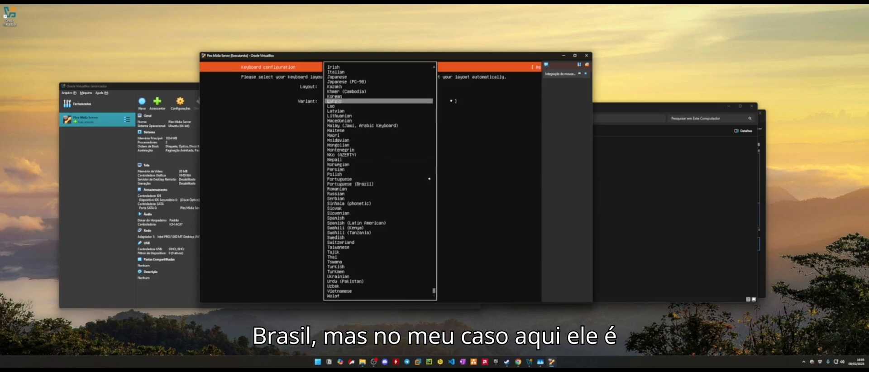
{"action": "key", "text": "Down"}
{"action": "key", "text": "Down"}
{"action": "key", "text": "Down"}
{"action": "key", "text": "Down"}
{"action": "key", "text": "Down"}
{"action": "key", "text": "Down"}
{"action": "key", "text": "Down"}
{"action": "key", "text": "Down"}
{"action": "key", "text": "Down"}
{"action": "key", "text": "Down"}
{"action": "key", "text": "Down"}
{"action": "key", "text": "Down"}
{"action": "key", "text": "Down"}
{"action": "key", "text": "Down"}
{"action": "key", "text": "Down"}
{"action": "key", "text": "Down"}
{"action": "key", "text": "Down"}
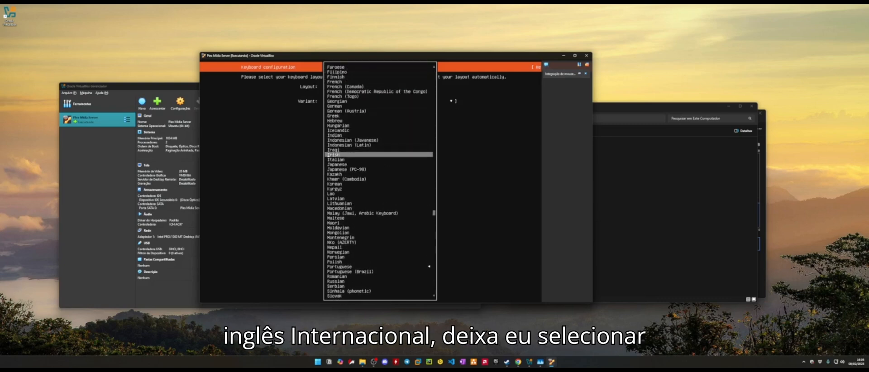
{"action": "key", "text": "Up"}
{"action": "key", "text": "Up"}
{"action": "key", "text": "Up"}
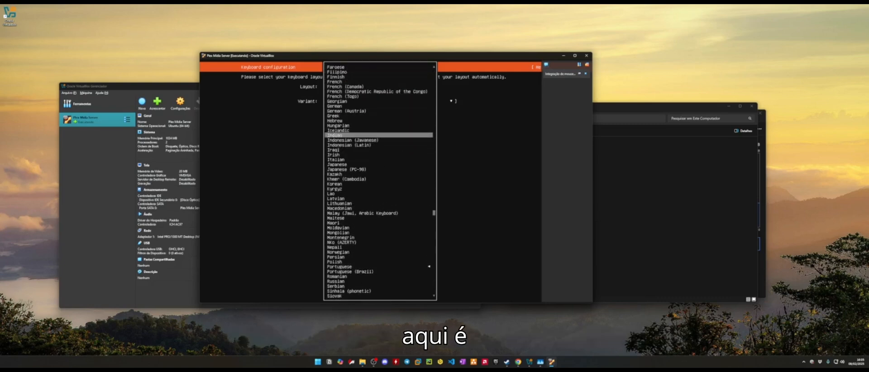
{"action": "key", "text": "Up"}
{"action": "key", "text": "Up"}
{"action": "key", "text": "Up"}
{"action": "key", "text": "Up"}
{"action": "key", "text": "Up"}
{"action": "key", "text": "Up"}
{"action": "key", "text": "Up"}
{"action": "key", "text": "Up"}
{"action": "key", "text": "Up"}
{"action": "key", "text": "Up"}
{"action": "key", "text": "Up"}
{"action": "key", "text": "Up"}
{"action": "key", "text": "Up"}
{"action": "key", "text": "Up"}
{"action": "key", "text": "Up"}
{"action": "key", "text": "Up"}
{"action": "key", "text": "Up"}
{"action": "key", "text": "Up"}
{"action": "key", "text": "Up"}
{"action": "key", "text": "Up"}
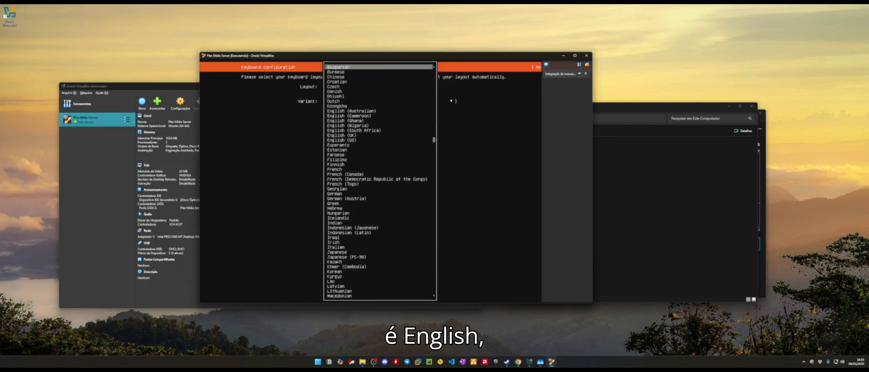
{"action": "key", "text": "Down"}
{"action": "key", "text": "Down"}
{"action": "key", "text": "Down"}
{"action": "key", "text": "Down"}
{"action": "key", "text": "Down"}
{"action": "key", "text": "Down"}
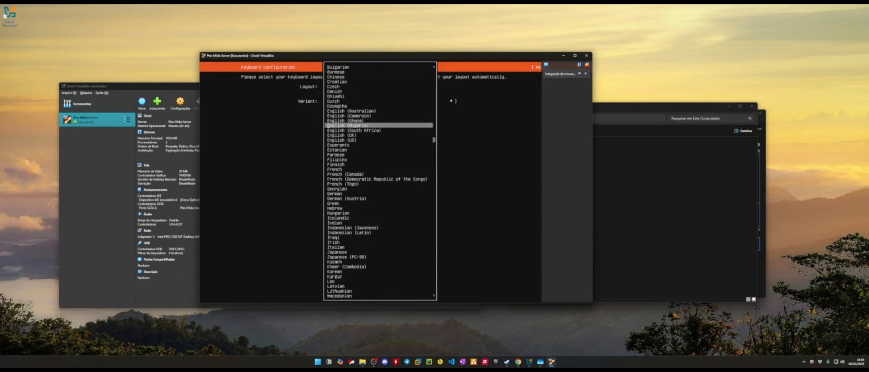
{"action": "key", "text": "Down"}
{"action": "key", "text": "Down"}
- Confirm the English (US) keyboard settings with Concluído
{"action": "key", "text": "Down"}
{"action": "key", "text": "Return"}
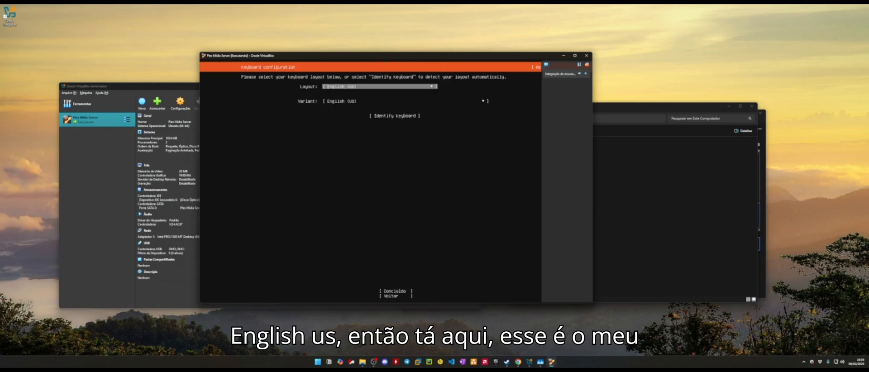
{"action": "key", "text": "Down"}
{"action": "key", "text": "Up"}
{"action": "key", "text": "Down"}
{"action": "key", "text": "Down"}
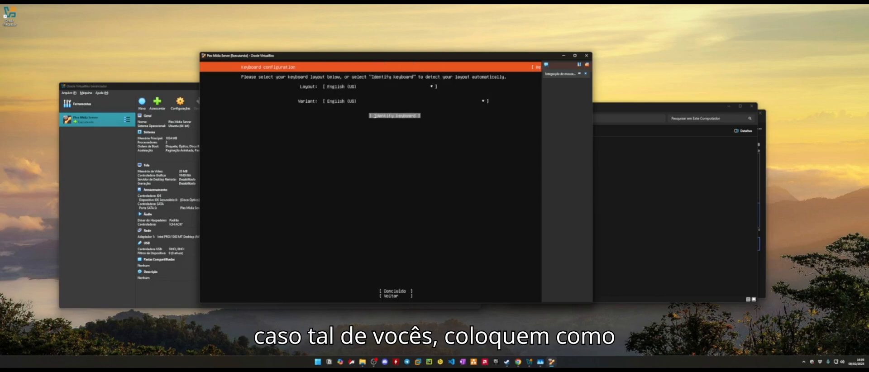
{"action": "key", "text": "Up"}
{"action": "key", "text": "Up"}
{"action": "key", "text": "Down"}
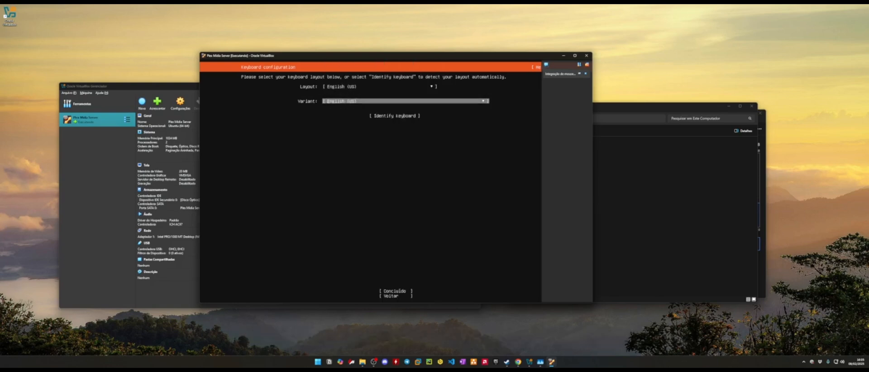
{"action": "key", "text": "Down"}
{"action": "key", "text": "Down"}
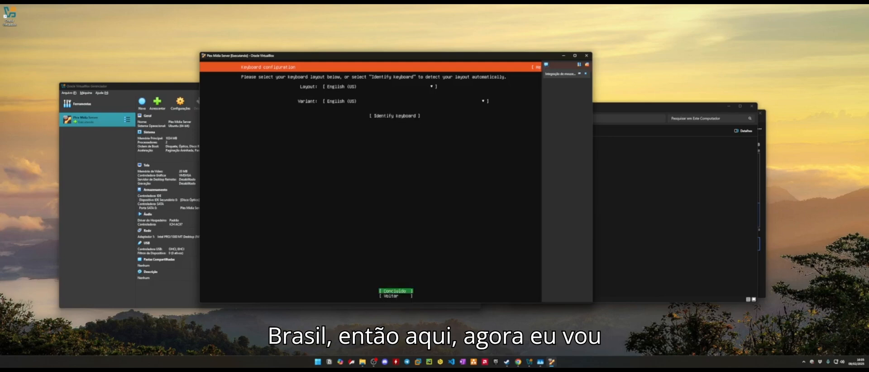
{"action": "key", "text": "Up"}
{"action": "key", "text": "Up"}
{"action": "key", "text": "Up"}
{"action": "key", "text": "Down"}
{"action": "key", "text": "Down"}
{"action": "key", "text": "Down"}
{"action": "key", "text": "Up"}
{"action": "key", "text": "Up"}
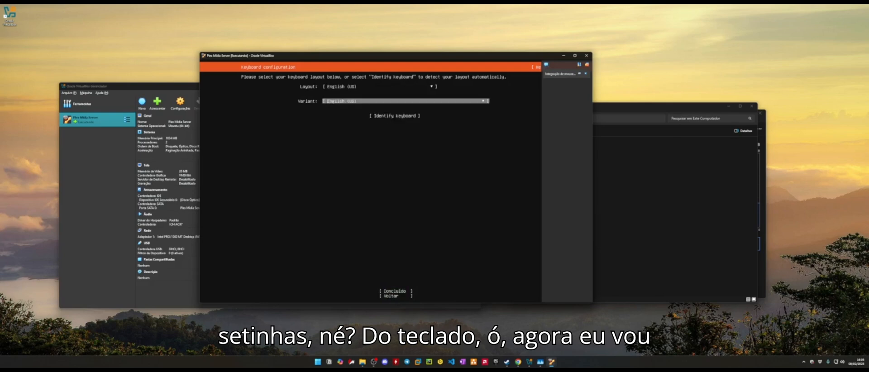
{"action": "key", "text": "Up"}
{"action": "key", "text": "Down"}
{"action": "key", "text": "Down"}
{"action": "key", "text": "Down"}
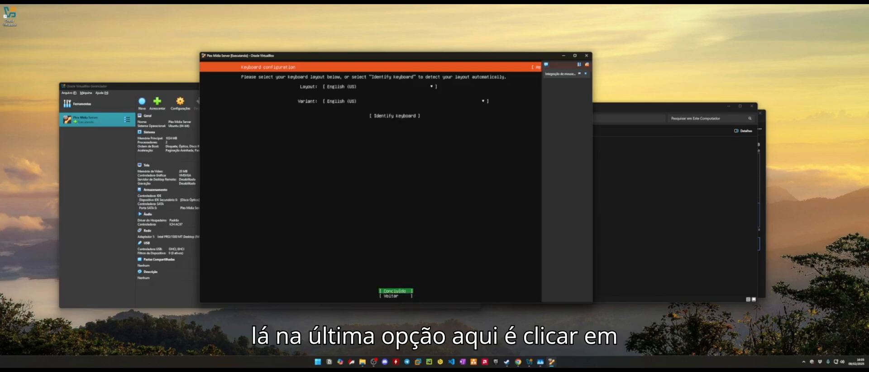
{"action": "key", "text": "Return"}
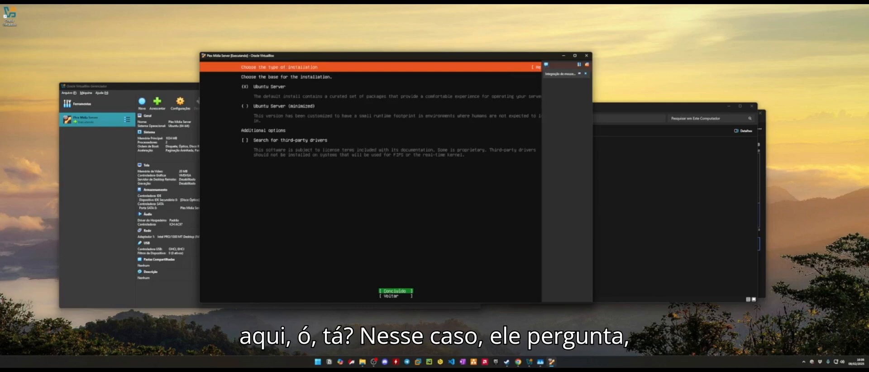
- Select Ubuntu Server as the base without third-party drivers and confirm with Concluído
{"action": "left_click", "coordinate": [245, 86]}
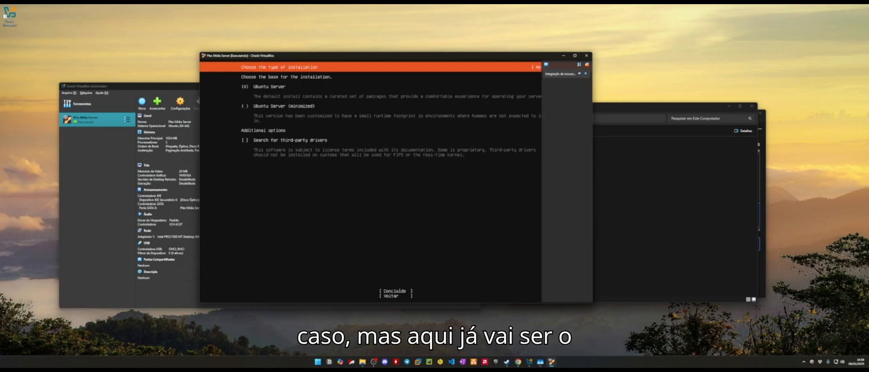
{"action": "key", "text": "Up"}
{"action": "key", "text": "Up"}
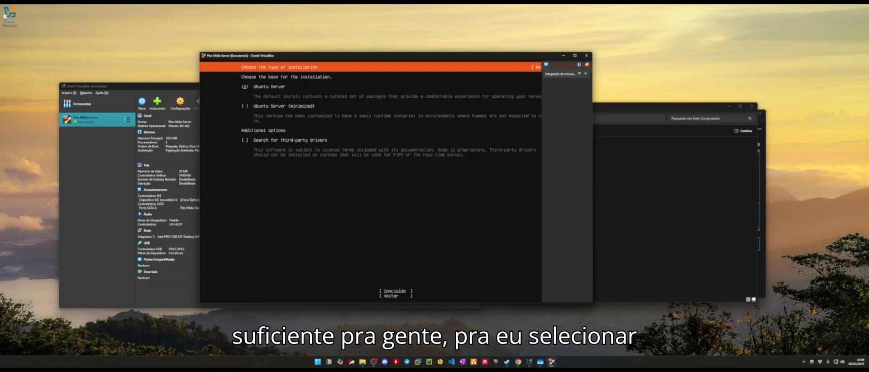
{"action": "key", "text": "Down"}
{"action": "key", "text": "Down"}
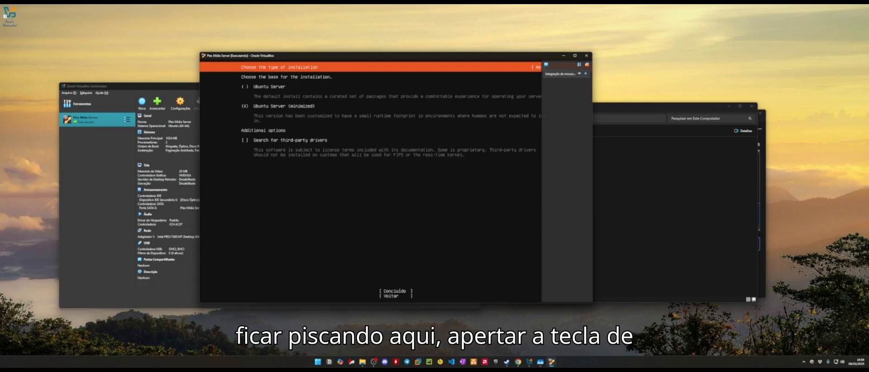
{"action": "key", "text": "Up"}
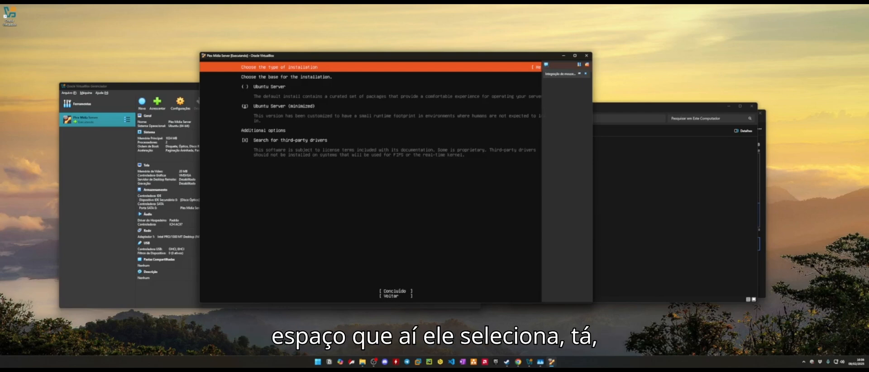
{"action": "key", "text": "space"}
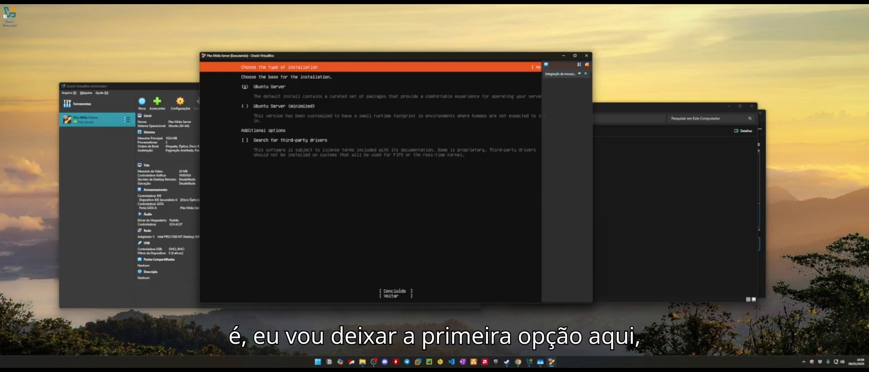
{"action": "key", "text": "Tab"}
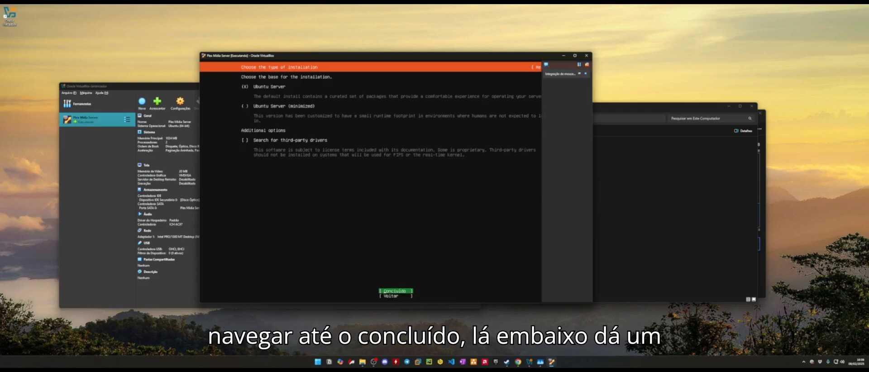
{"action": "key", "text": "Return"}
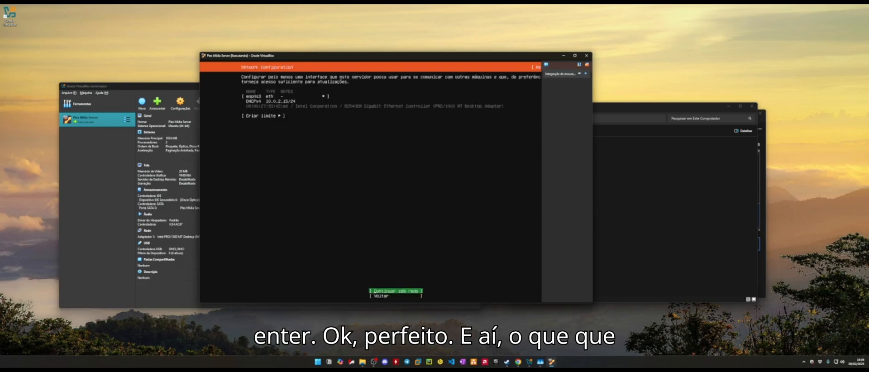
- Accept the network settings with enp0s3 left on DHCPv4
{"action": "key", "text": "Up"}
{"action": "key", "text": "Up"}
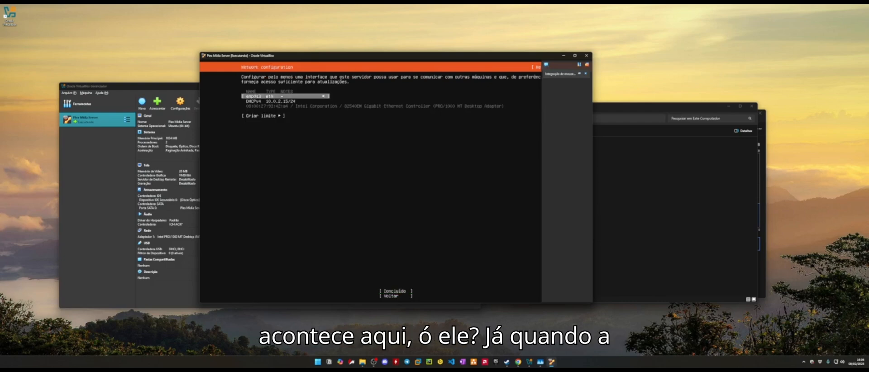
{"action": "key", "text": "Down"}
{"action": "key", "text": "Up"}
{"action": "key", "text": "Down"}
{"action": "key", "text": "Up"}
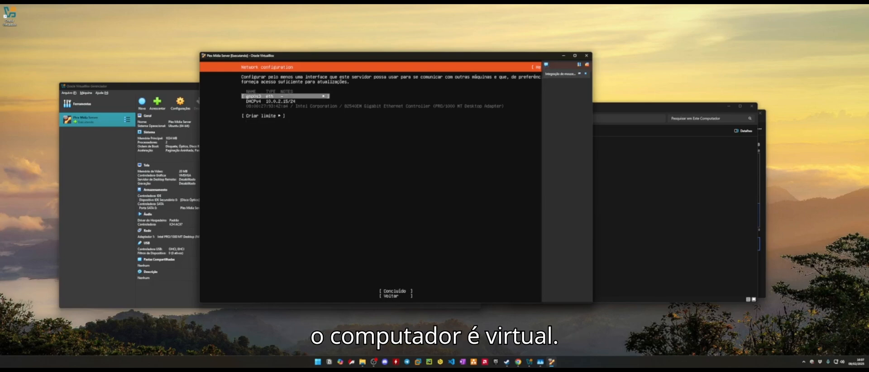
{"action": "key", "text": "Down"}
{"action": "key", "text": "Up"}
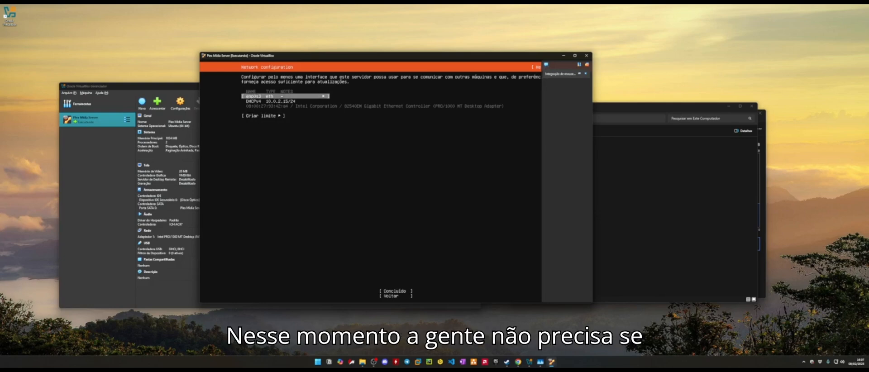
{"action": "key", "text": "Down"}
{"action": "key", "text": "Down"}
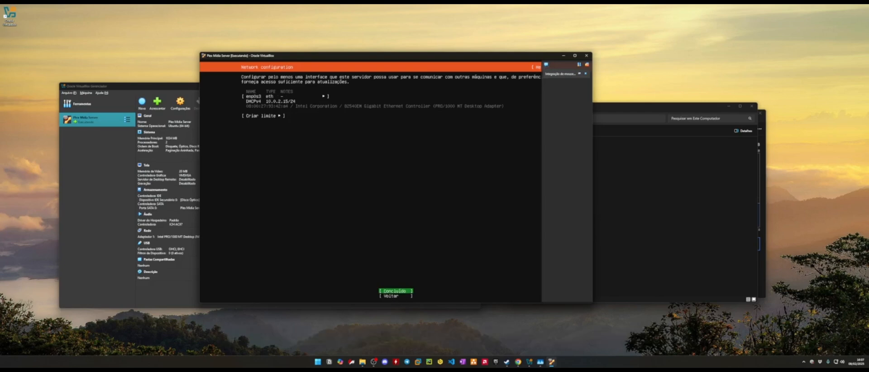
{"action": "key", "text": "Return"}
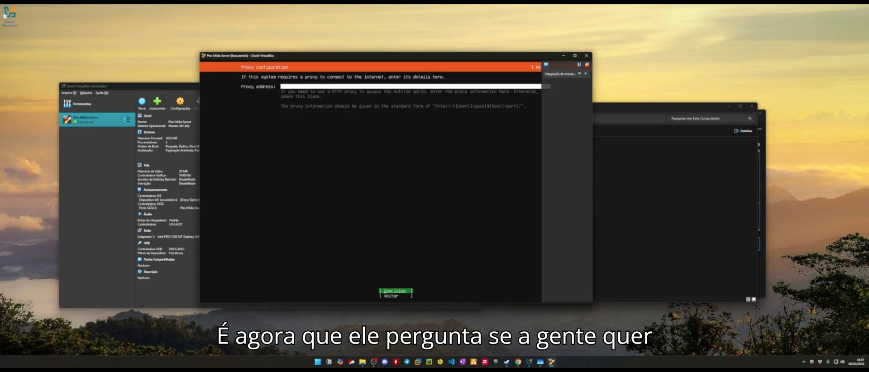
- Leave the proxy address empty and accept the default Ubuntu archive mirror
{"action": "key", "text": "Up"}
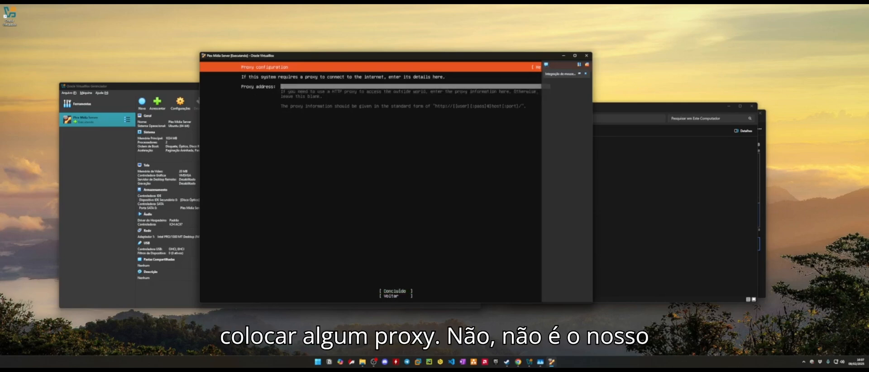
{"action": "key", "text": "Down"}
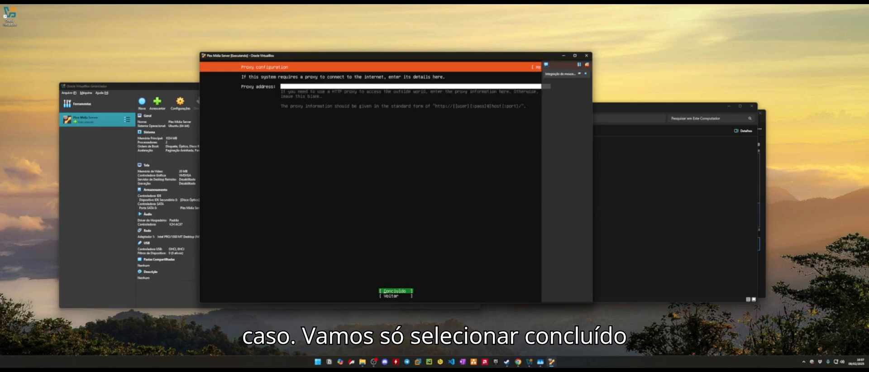
{"action": "key", "text": "Return"}
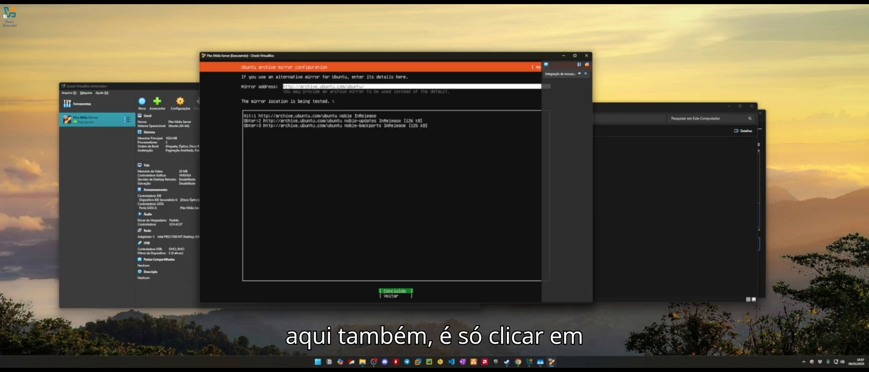
{"action": "key", "text": "Return"}
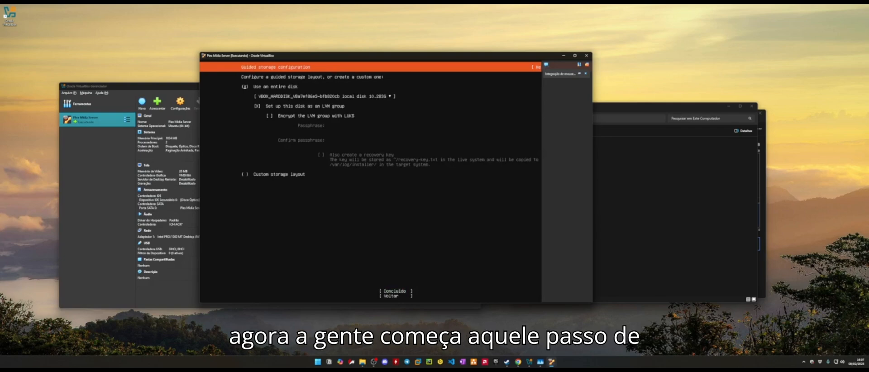
- Keep 'Use an entire disk' with LVM group and move to Concluído
{"action": "key", "text": "Tab"}
{"action": "key", "text": "Tab"}
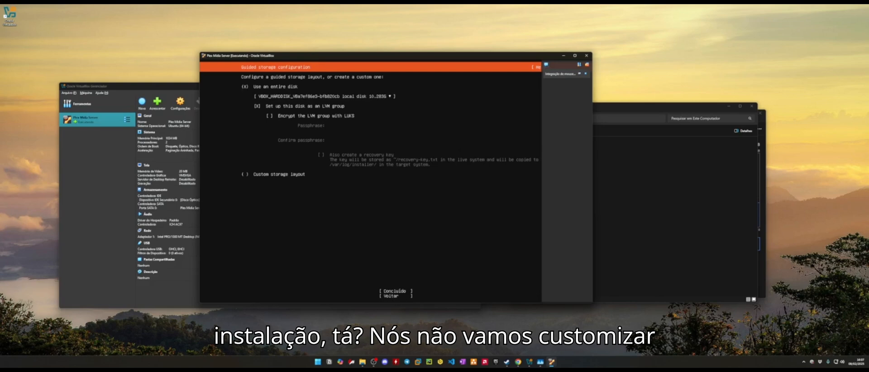
{"action": "key", "text": "Down"}
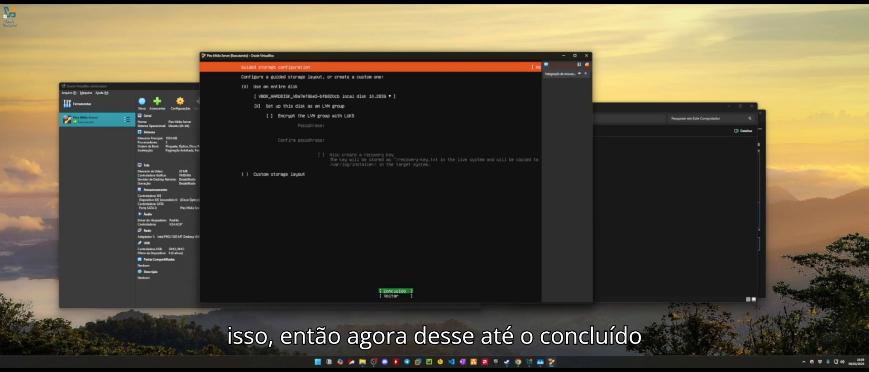
- Confirm the guided LVM layout and review the planned partitions in the summary
{"action": "key", "text": "Return"}
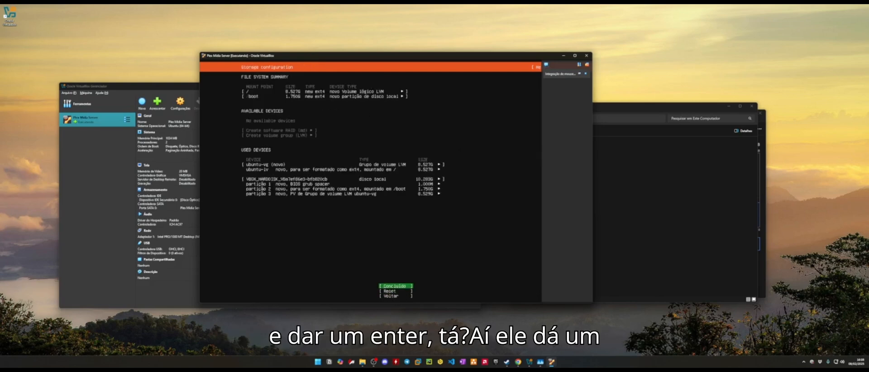
{"action": "key", "text": "Up"}
{"action": "key", "text": "Up"}
{"action": "key", "text": "Up"}
{"action": "key", "text": "Up"}
{"action": "key", "text": "Up"}
{"action": "key", "text": "Up"}
{"action": "key", "text": "Up"}
{"action": "key", "text": "Up"}
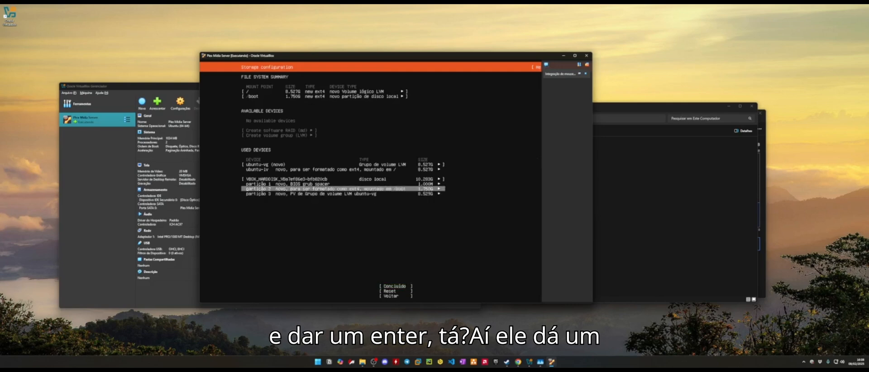
{"action": "key", "text": "Down"}
{"action": "key", "text": "Down"}
{"action": "key", "text": "Down"}
{"action": "key", "text": "Down"}
{"action": "key", "text": "Down"}
{"action": "key", "text": "Down"}
{"action": "key", "text": "Down"}
{"action": "key", "text": "Down"}
{"action": "key", "text": "Down"}
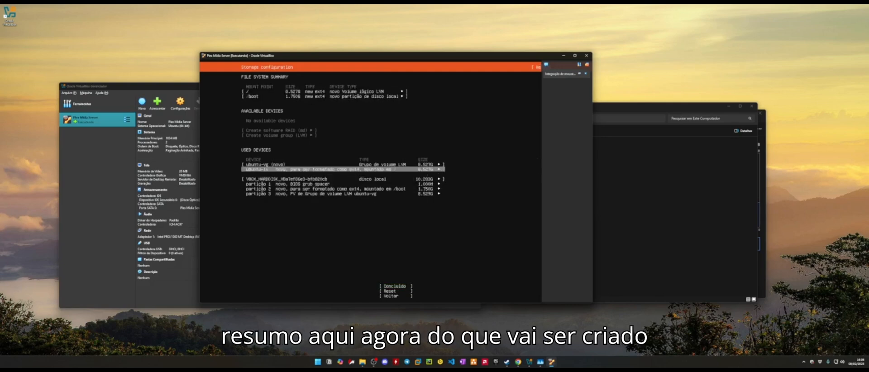
{"action": "key", "text": "Up"}
{"action": "key", "text": "Up"}
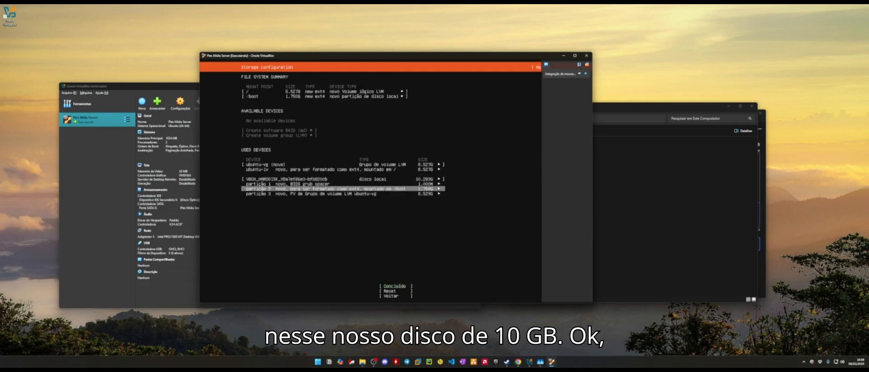
{"action": "key", "text": "Down"}
{"action": "key", "text": "Down"}
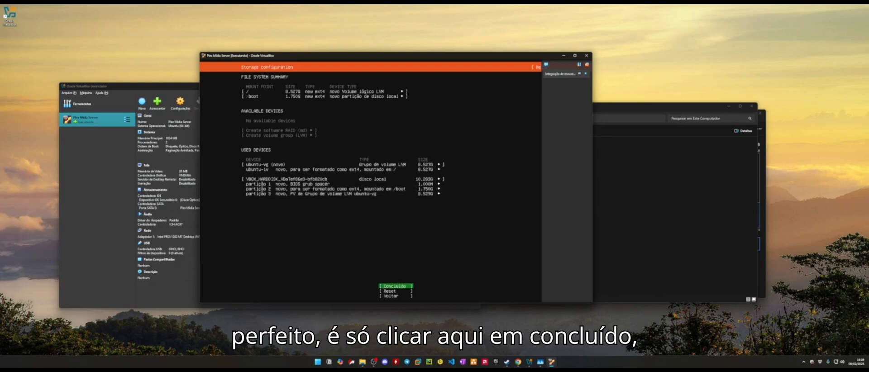
- Accept the storage summary and choose Continue to format the virtual disk
{"action": "key", "text": "Return"}
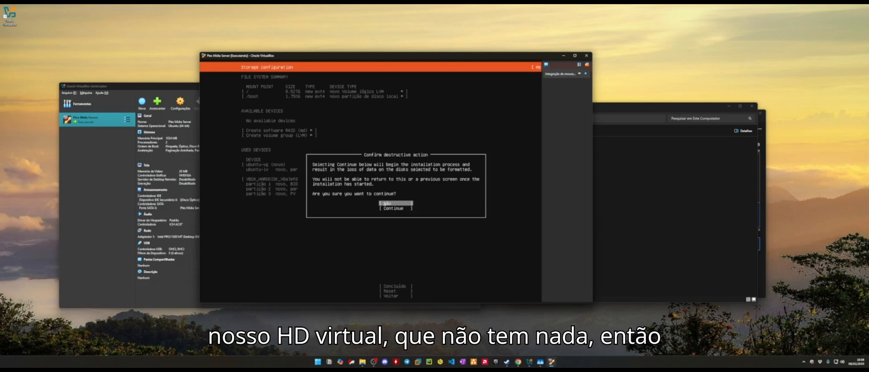
{"action": "key", "text": "Down"}
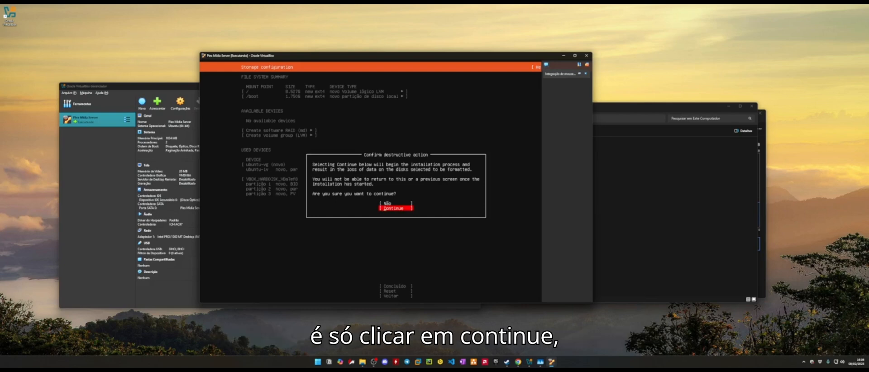
{"action": "key", "text": "Return"}
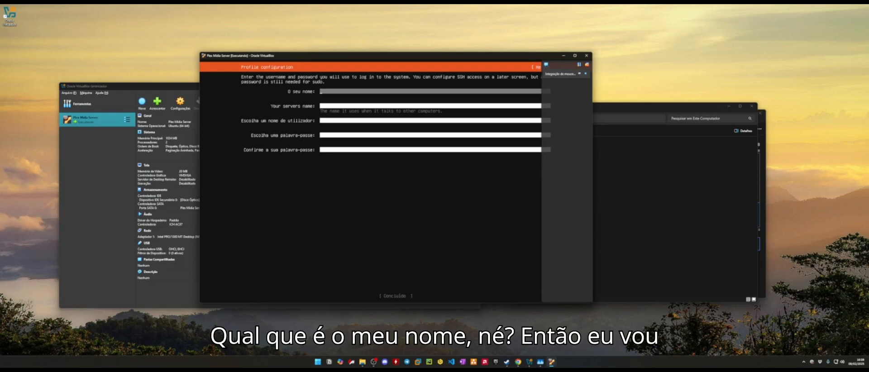
- Fill in your name, the server name 'ple' and the username on the profile form
{"action": "type", "text": "alex"}
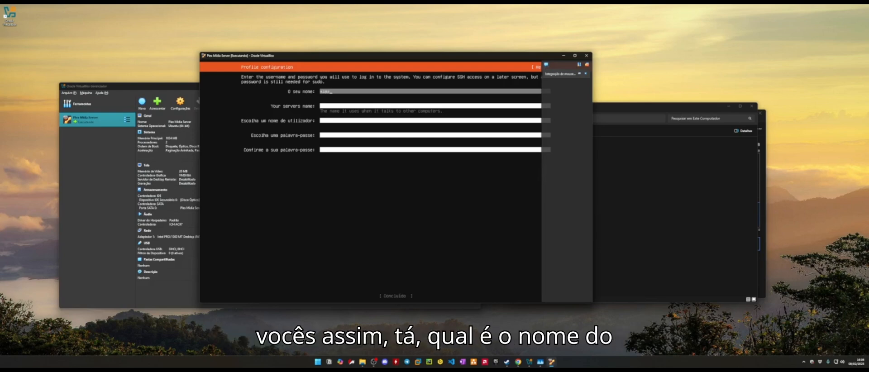
{"action": "key", "text": "Tab"}
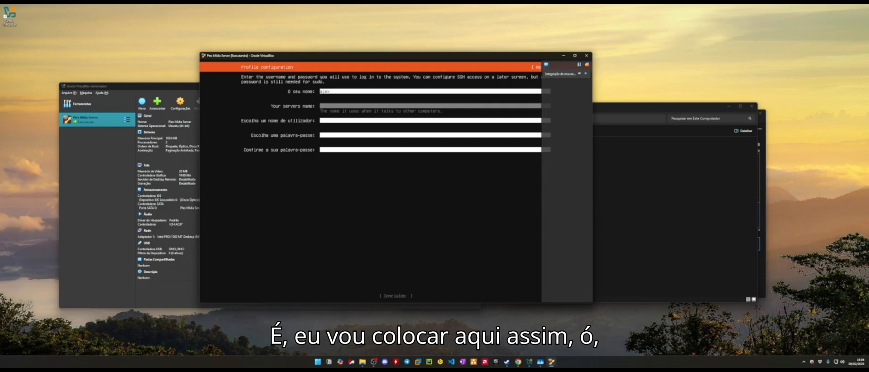
{"action": "type", "text": "plex"}
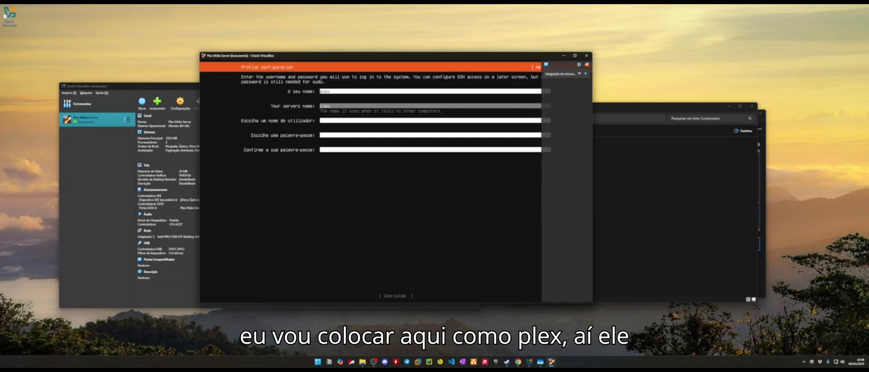
{"action": "key", "text": "Tab"}
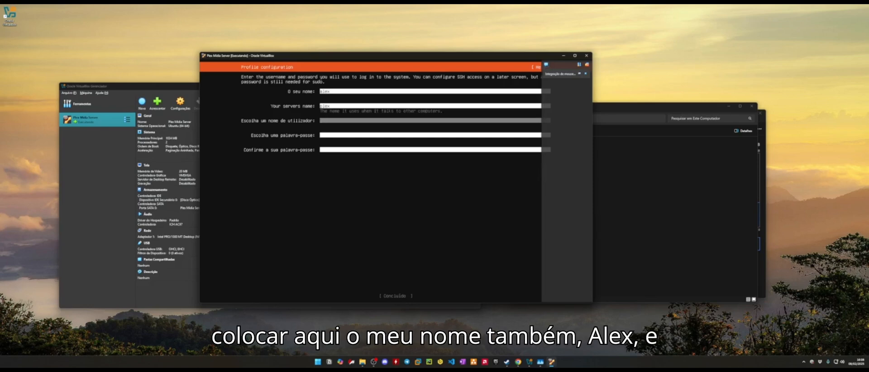
{"action": "type", "text": "alex"}
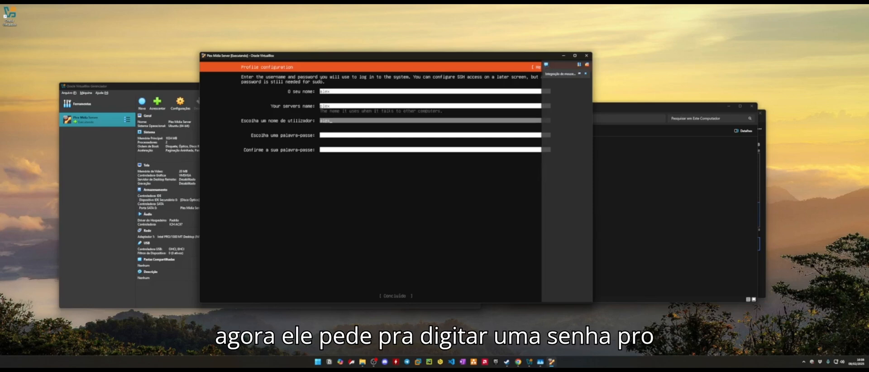
{"action": "key", "text": "Tab"}
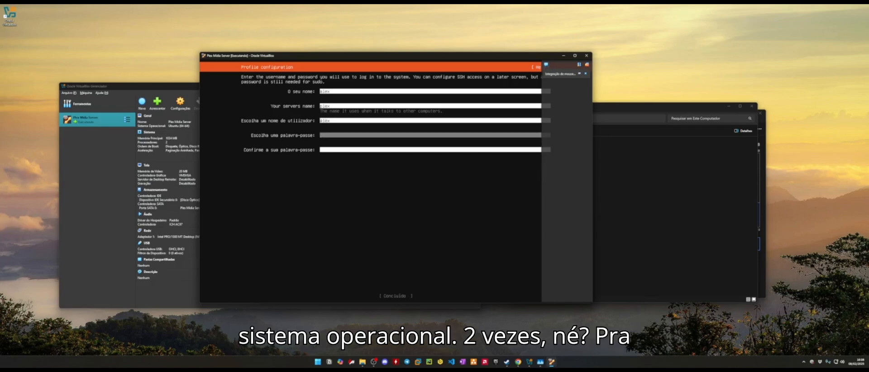
- Enter and confirm the account password, then submit the profile with Concluído
{"action": "key", "text": "Down"}
{"action": "key", "text": "Up"}
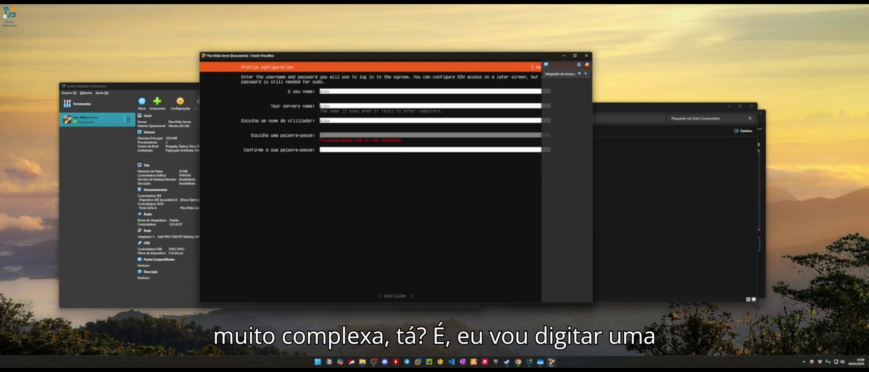
{"action": "type", "text": "1234*********"}
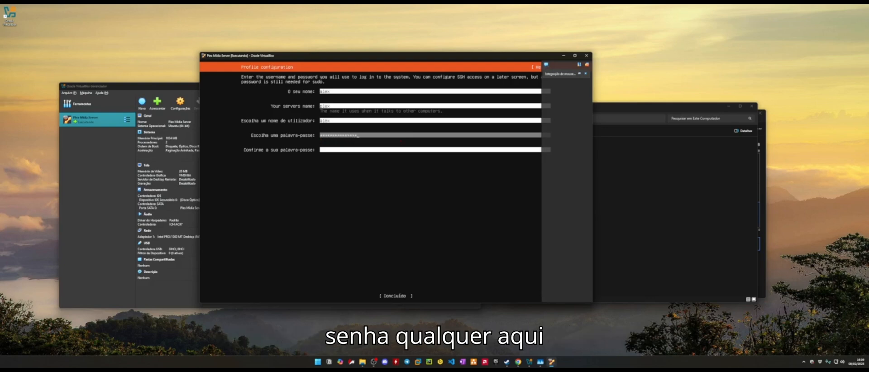
{"action": "key", "text": "Tab"}
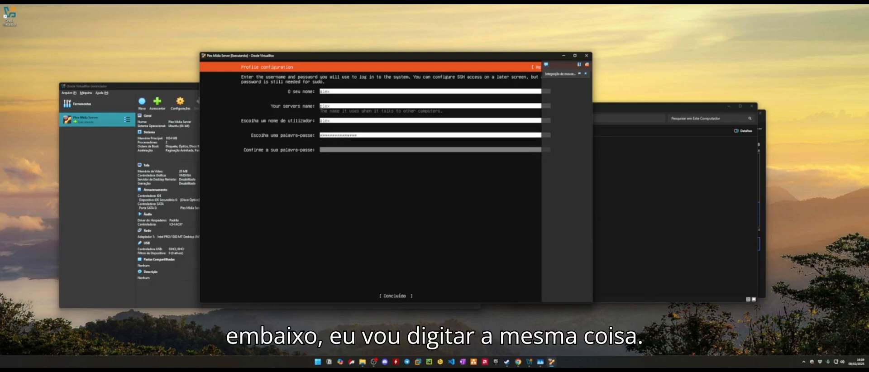
{"action": "type", "text": "*************"}
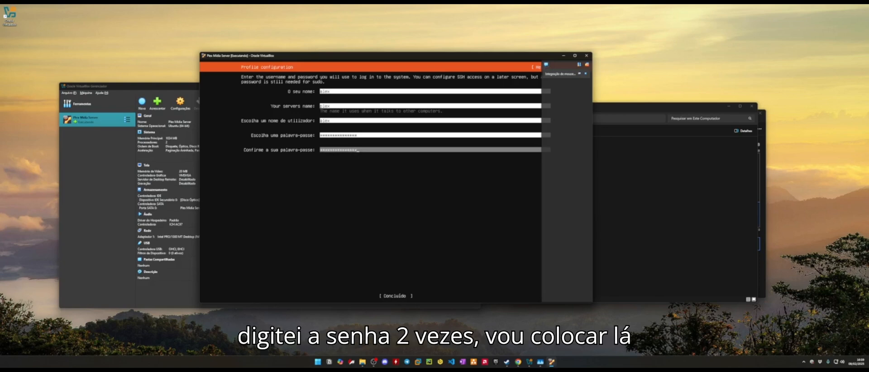
{"action": "key", "text": "Tab"}
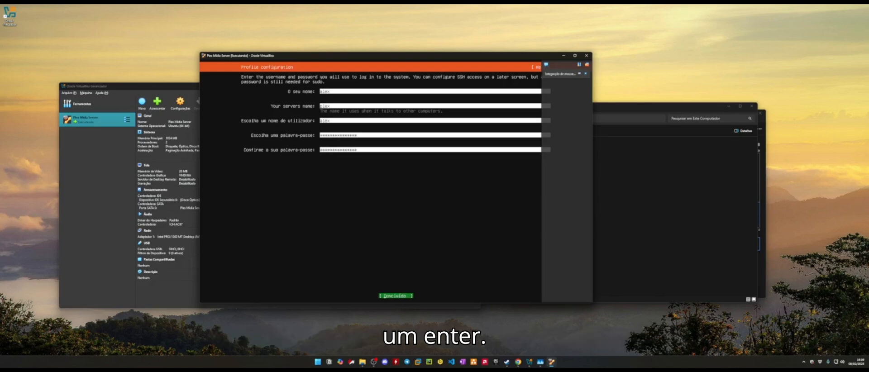
{"action": "key", "text": "Return"}
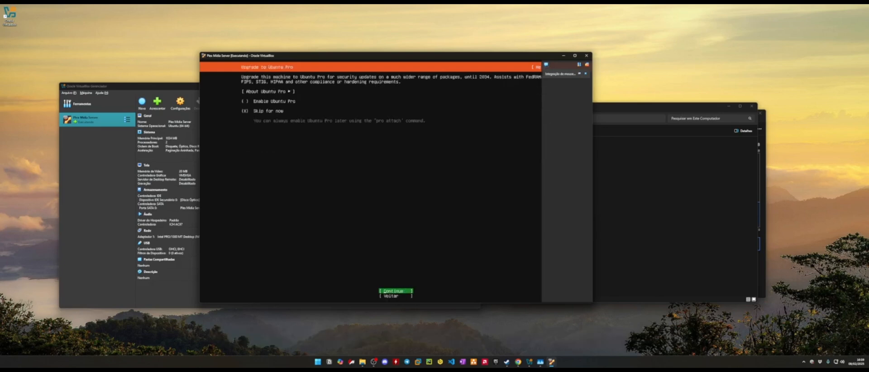
- Keep 'Skip for now' on the Ubuntu Pro screen and continue
{"action": "key", "text": "Tab"}
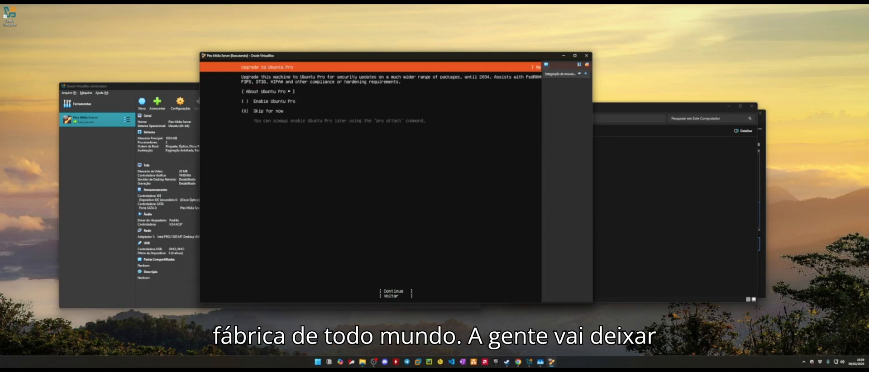
{"action": "key", "text": "Tab"}
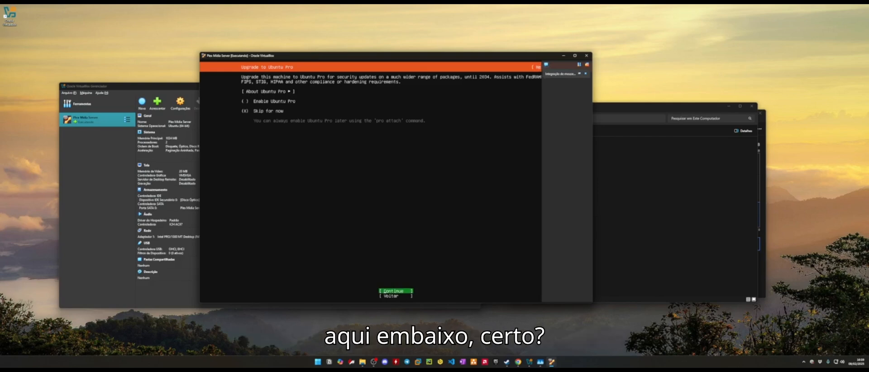
{"action": "key", "text": "Return"}
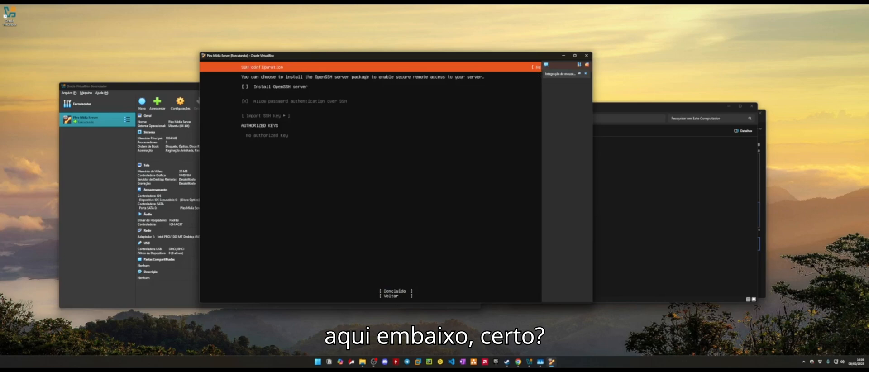
- Check 'Install OpenSSH server' and confirm the SSH configuration with Concluído
{"action": "key", "text": "Tab"}
{"action": "key", "text": "Tab"}
{"action": "key", "text": "Tab"}
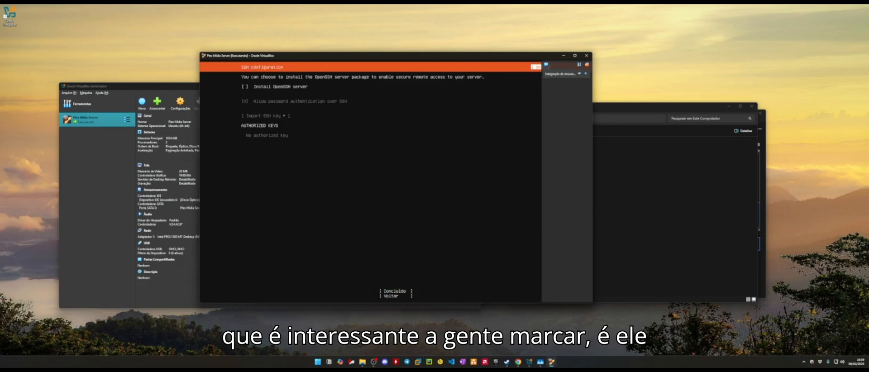
{"action": "key", "text": "Tab"}
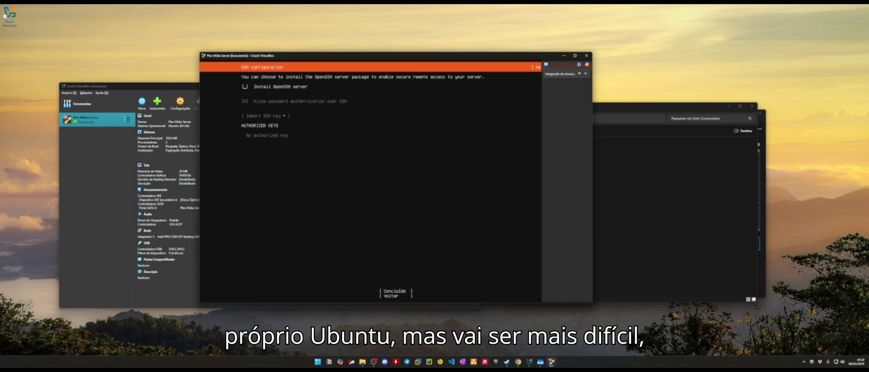
{"action": "key", "text": "space"}
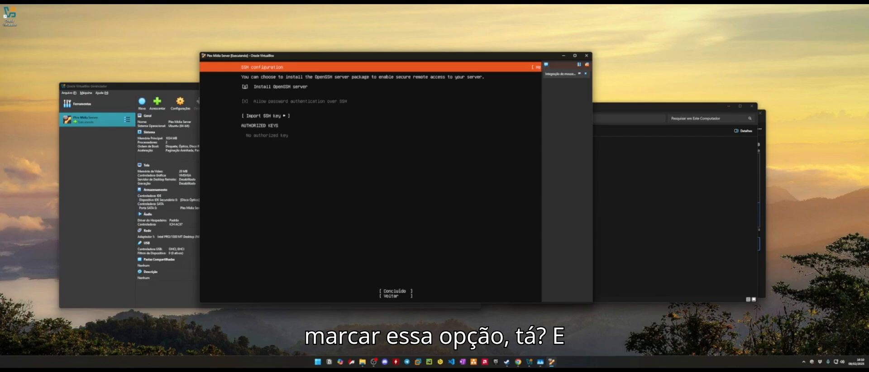
{"action": "key", "text": "Down"}
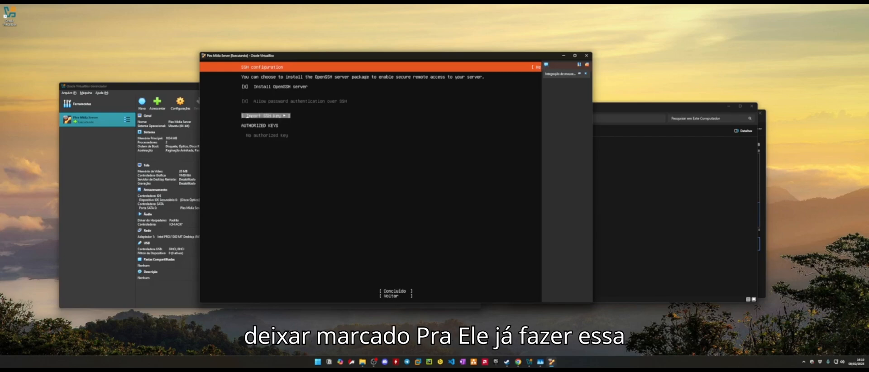
{"action": "key", "text": "Down"}
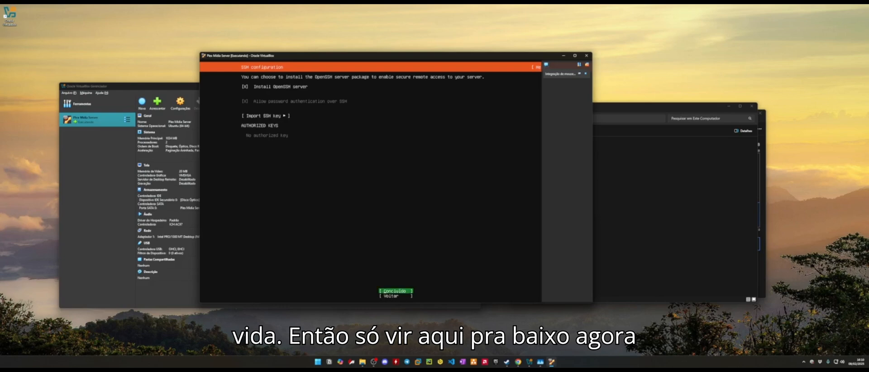
{"action": "key", "text": "Return"}
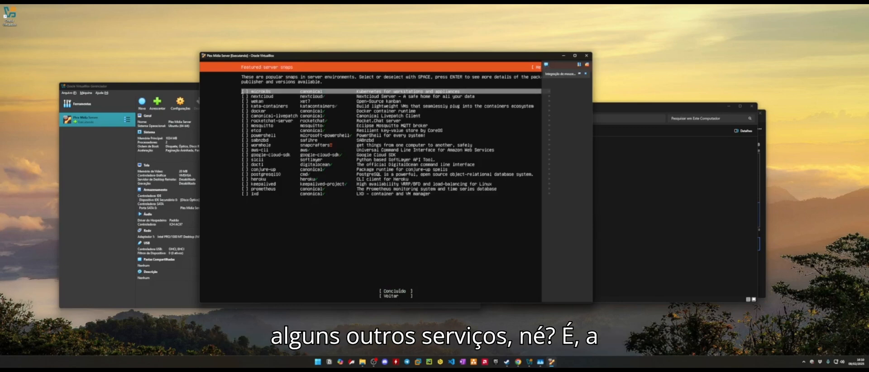
- Scroll through the featured server snaps, select none, and start the installation
{"action": "key", "text": "Down"}
{"action": "key", "text": "Down"}
{"action": "key", "text": "Down"}
{"action": "key", "text": "Down"}
{"action": "key", "text": "Down"}
{"action": "key", "text": "Down"}
{"action": "key", "text": "Down"}
{"action": "key", "text": "Down"}
{"action": "key", "text": "Down"}
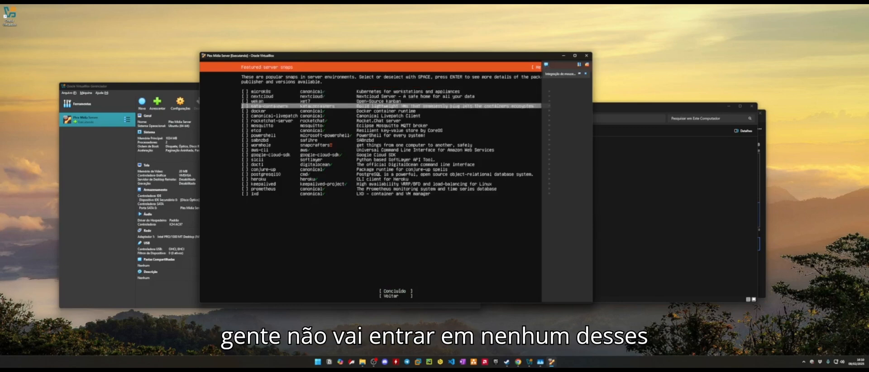
{"action": "key", "text": "Down"}
{"action": "key", "text": "Down"}
{"action": "key", "text": "Down"}
{"action": "key", "text": "Down"}
{"action": "key", "text": "Down"}
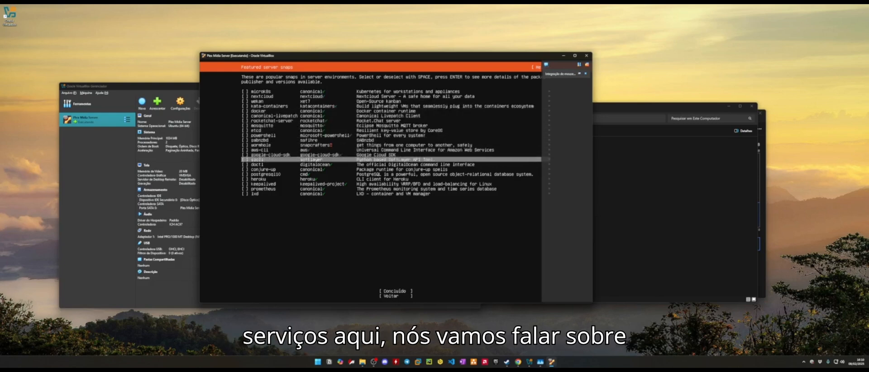
{"action": "key", "text": "Down"}
{"action": "key", "text": "Down"}
{"action": "key", "text": "Down"}
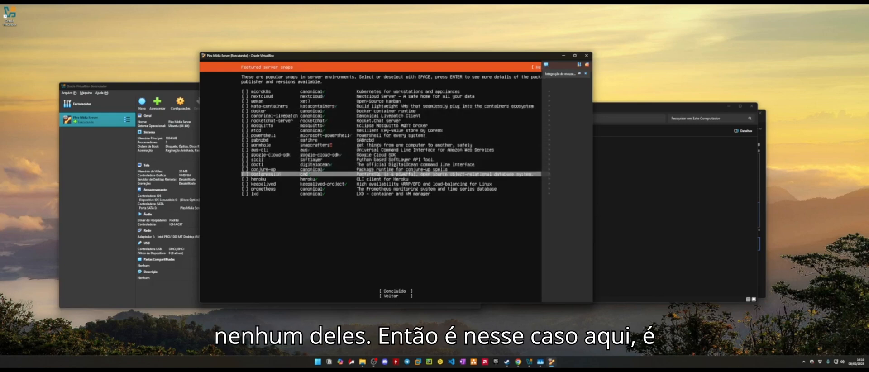
{"action": "key", "text": "Down"}
{"action": "key", "text": "Down"}
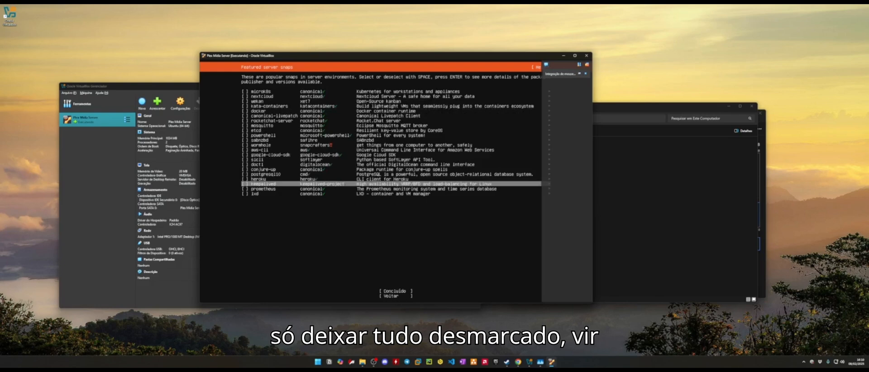
{"action": "key", "text": "Down"}
{"action": "key", "text": "Down"}
{"action": "key", "text": "Down"}
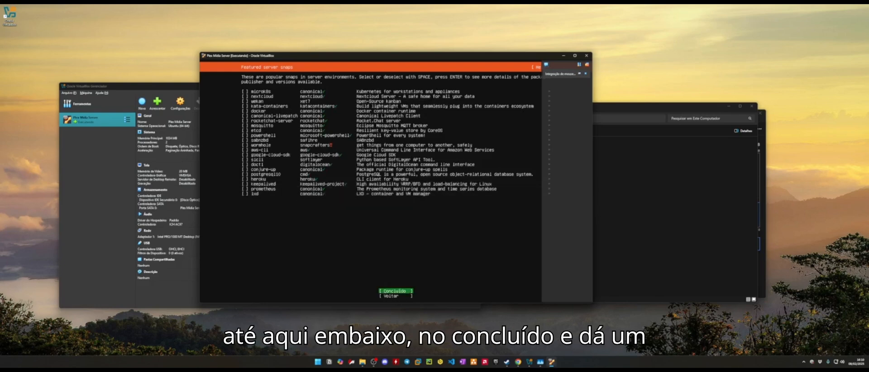
{"action": "key", "text": "Return"}
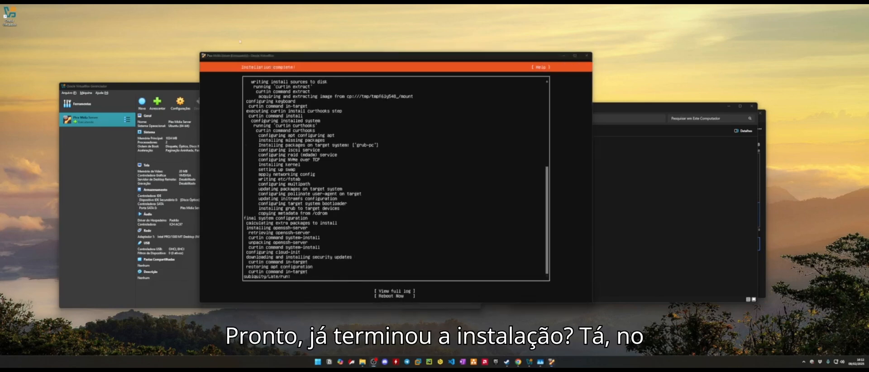
- Choose 'Reboot Now' on the Installation complete screen
{"action": "left_click_drag", "start_coordinate": [288, 56], "coordinate": [287, 55]}
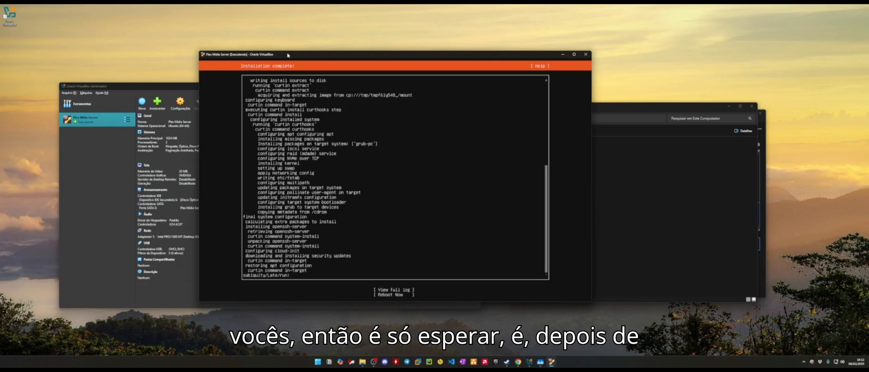
{"action": "key", "text": "Down"}
{"action": "key", "text": "Down"}
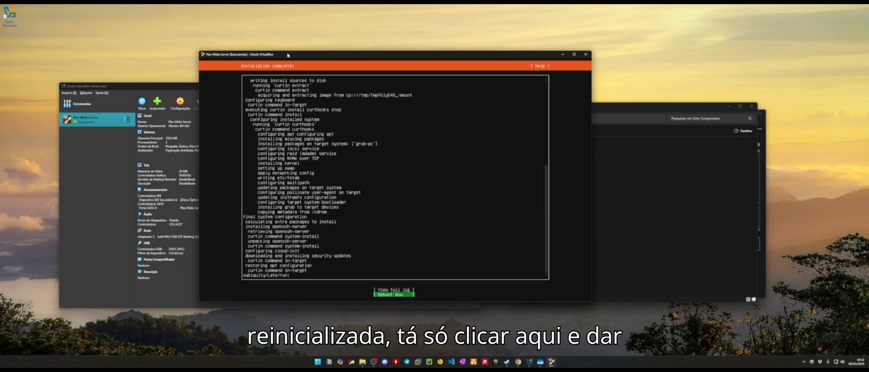
{"action": "key", "text": "Return"}
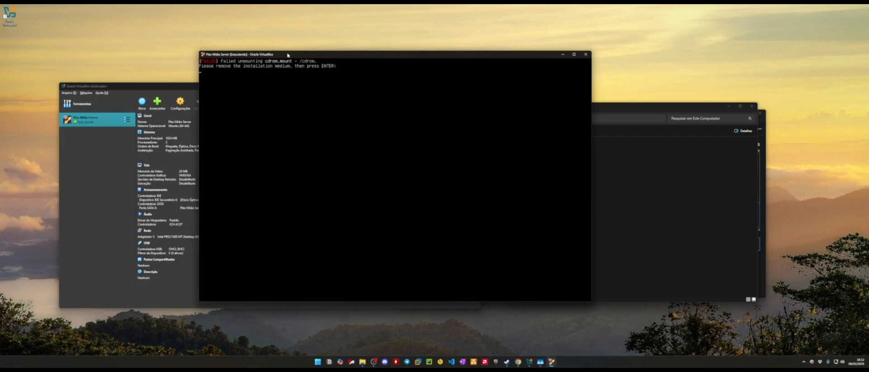
- Move the VM window aside and dismiss the remove-installation-medium message with Enter
{"action": "left_click_drag", "start_coordinate": [288, 55], "coordinate": [390, 100]}
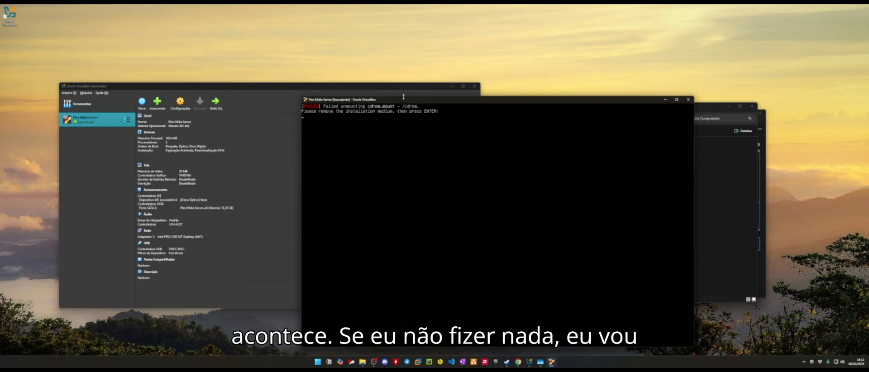
{"action": "left_click_drag", "start_coordinate": [403, 102], "coordinate": [406, 100]}
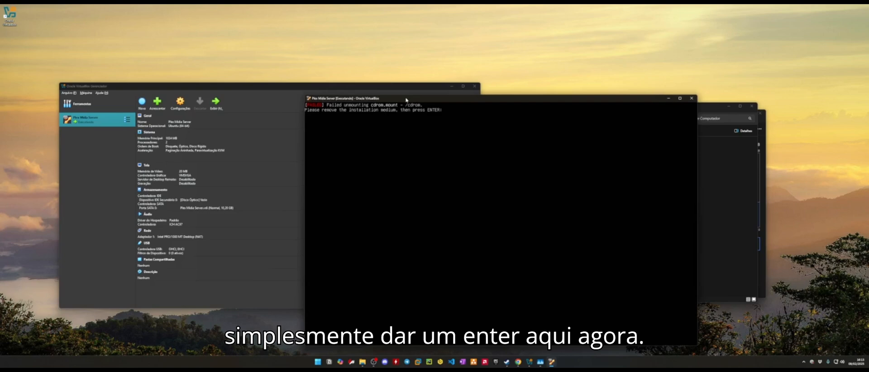
{"action": "key", "text": "Return"}
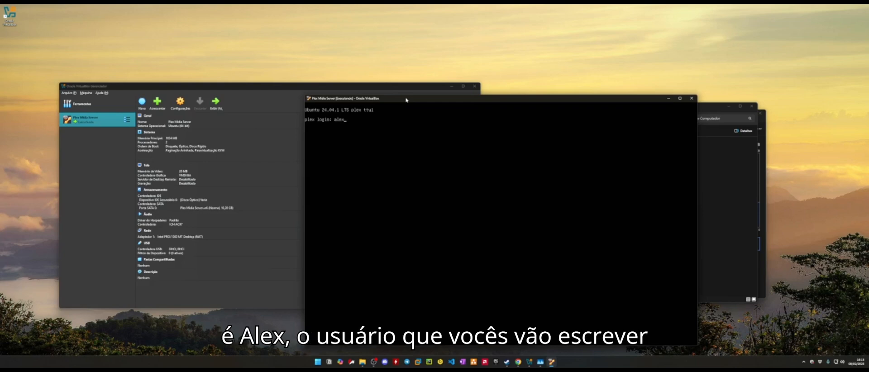
- Submit the username and password at the Ubuntu 24.04.1 LTS login prompt
{"action": "key", "text": "Return"}
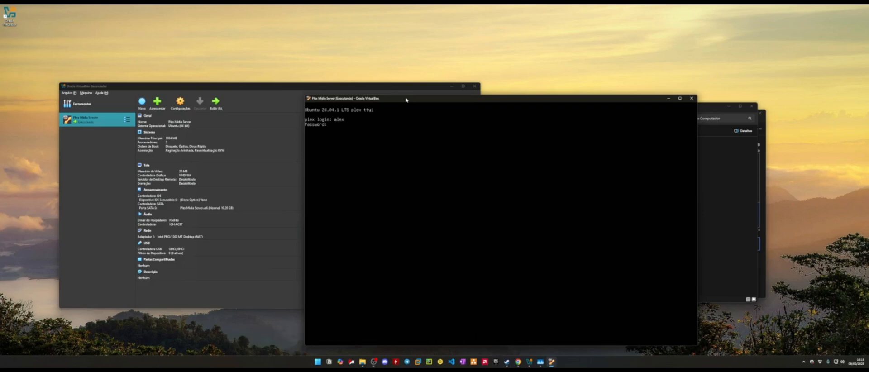
{"action": "key", "text": "Return"}
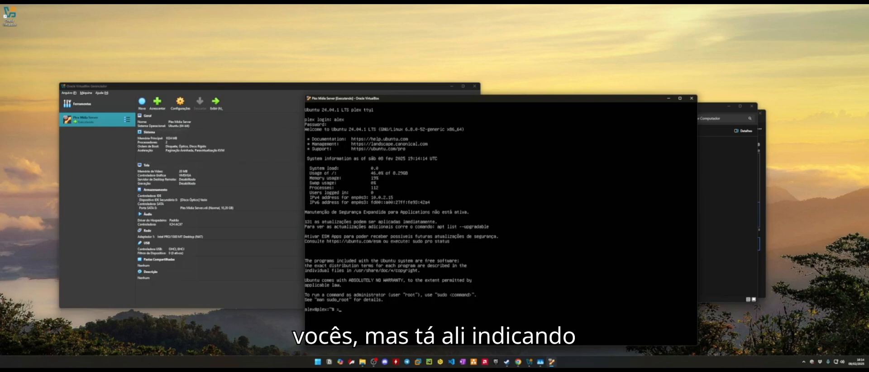
{"action": "type", "text": "="}
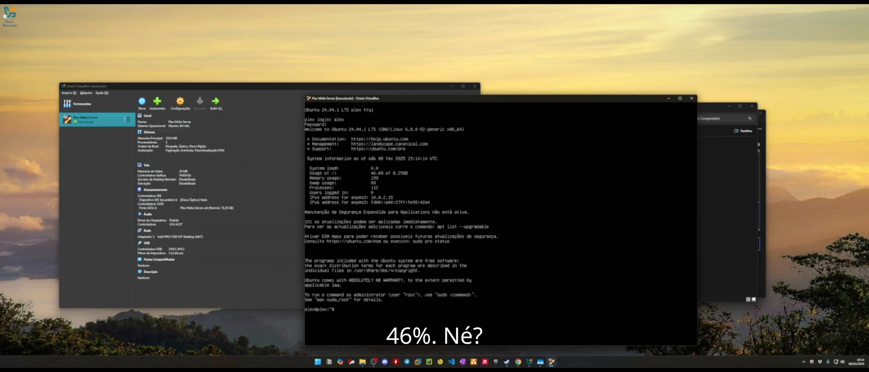